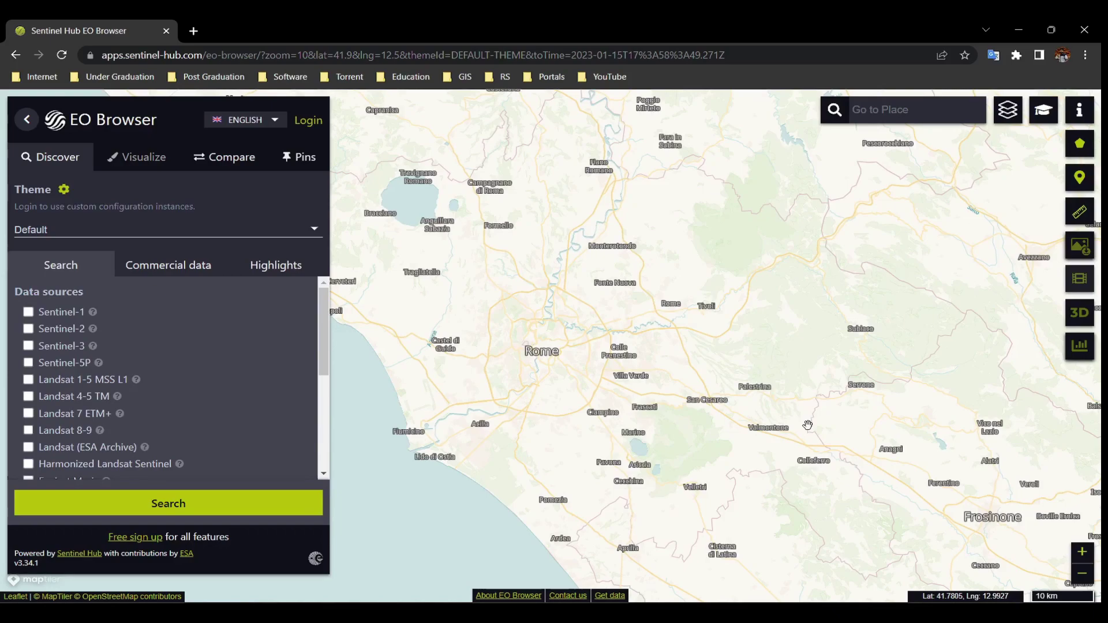
{"action": "left_click", "coordinate": [315, 231]}
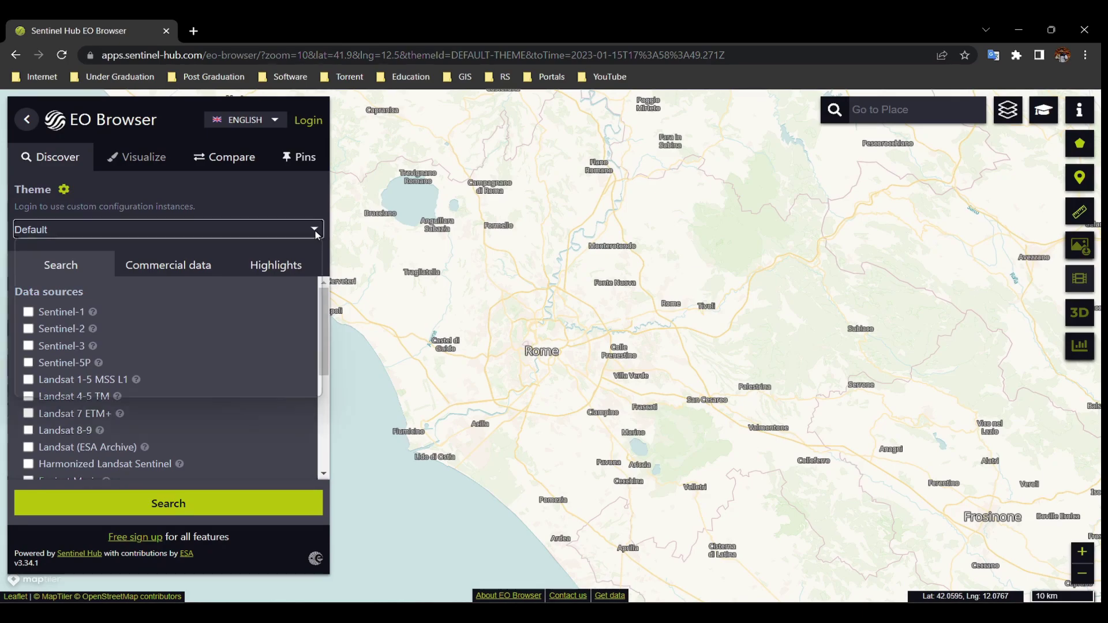
{"action": "left_click", "coordinate": [315, 231]}
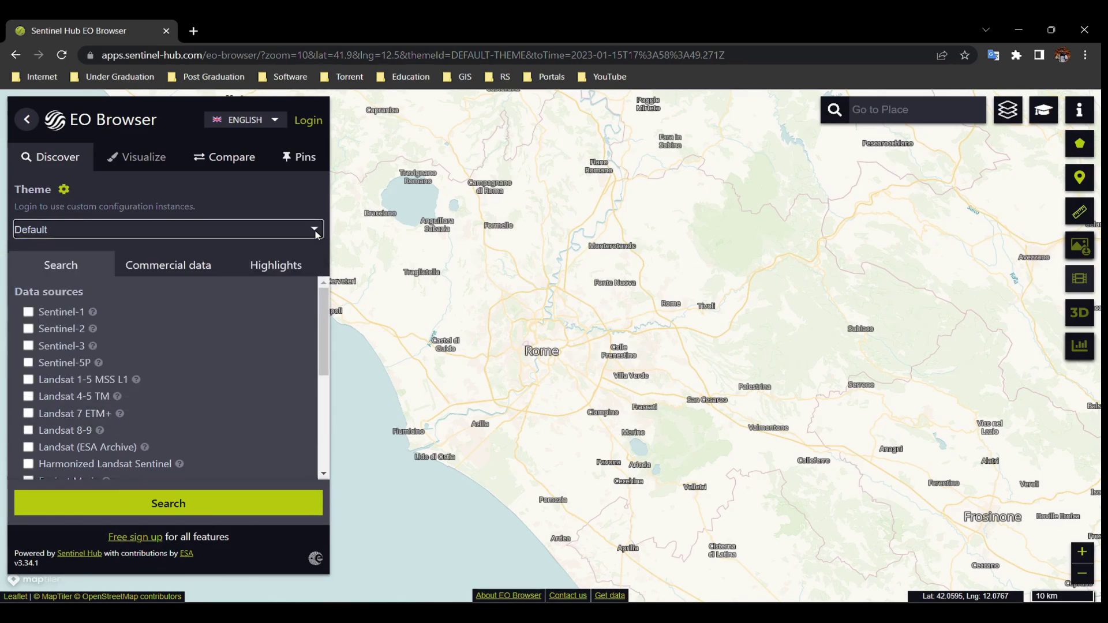
{"action": "mouse_move", "coordinate": [319, 312]}
{"action": "left_mouse_down"}
{"action": "mouse_move", "coordinate": [324, 413]}
{"action": "mouse_move", "coordinate": [330, 300]}
{"action": "left_mouse_up"}
{"action": "left_click", "coordinate": [880, 121]}
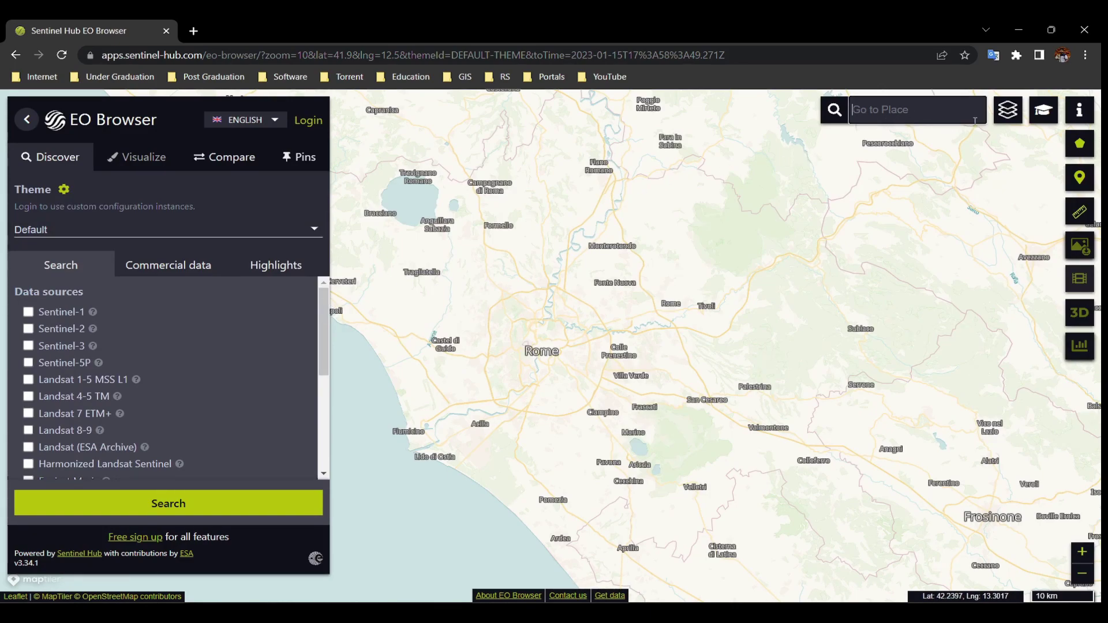
- Open the Sentinel Hub login and look over the Sign Up form, ticking its news and terms boxes
{"action": "mouse_move", "coordinate": [1008, 112]}
{"action": "mouse_move", "coordinate": [1079, 149]}
{"action": "left_click", "coordinate": [309, 130]}
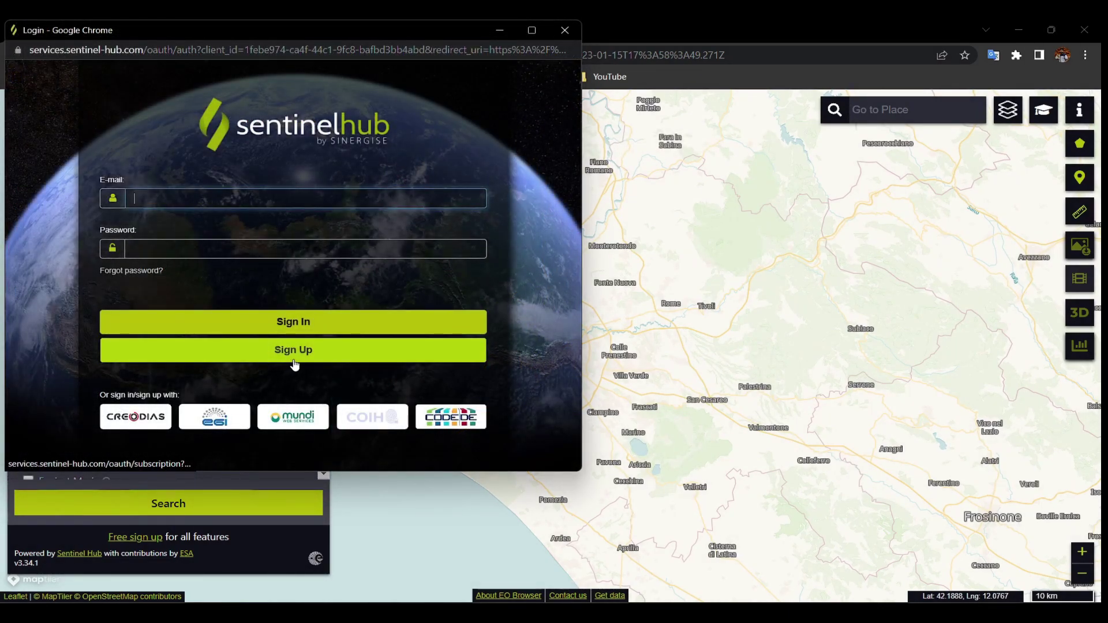
{"action": "left_click", "coordinate": [295, 363]}
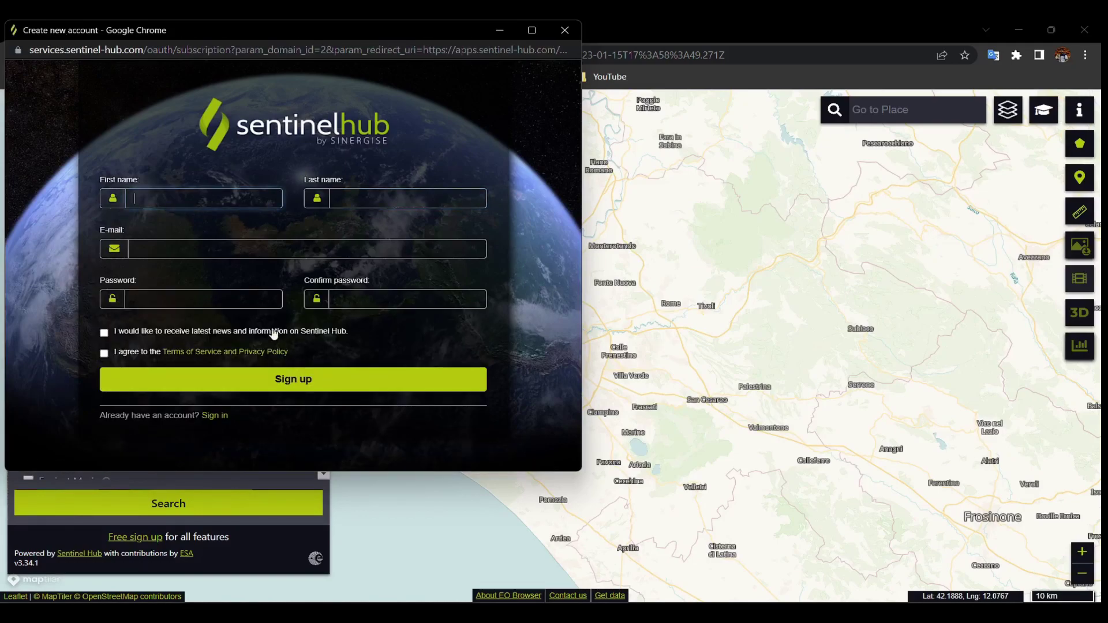
{"action": "left_click", "coordinate": [104, 333]}
{"action": "left_click", "coordinate": [105, 353]}
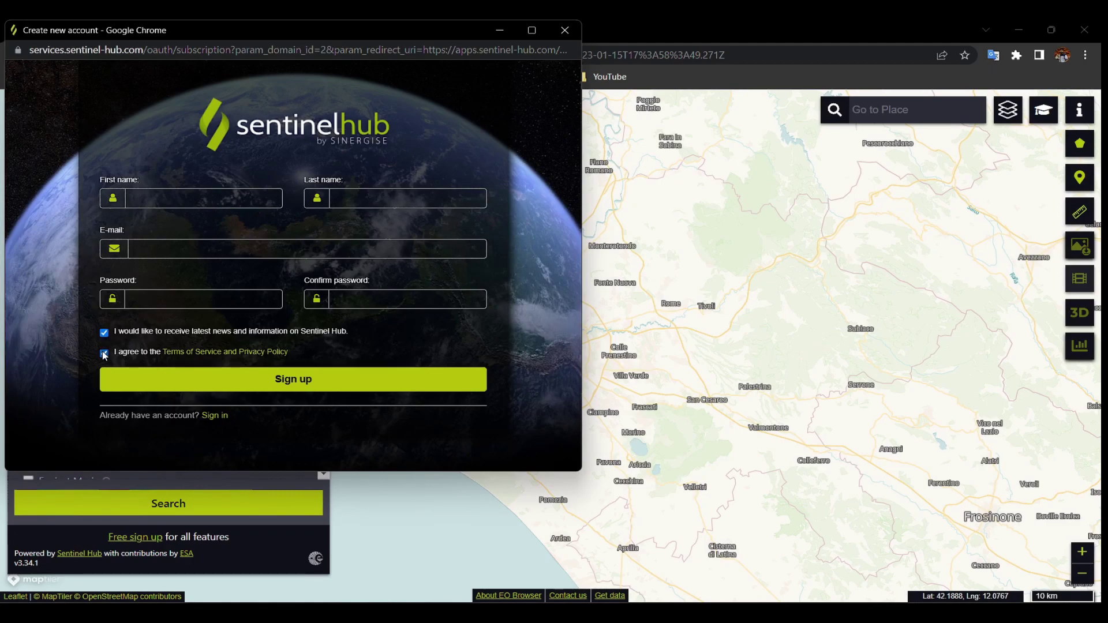
{"action": "key", "text": "alt+Left"}
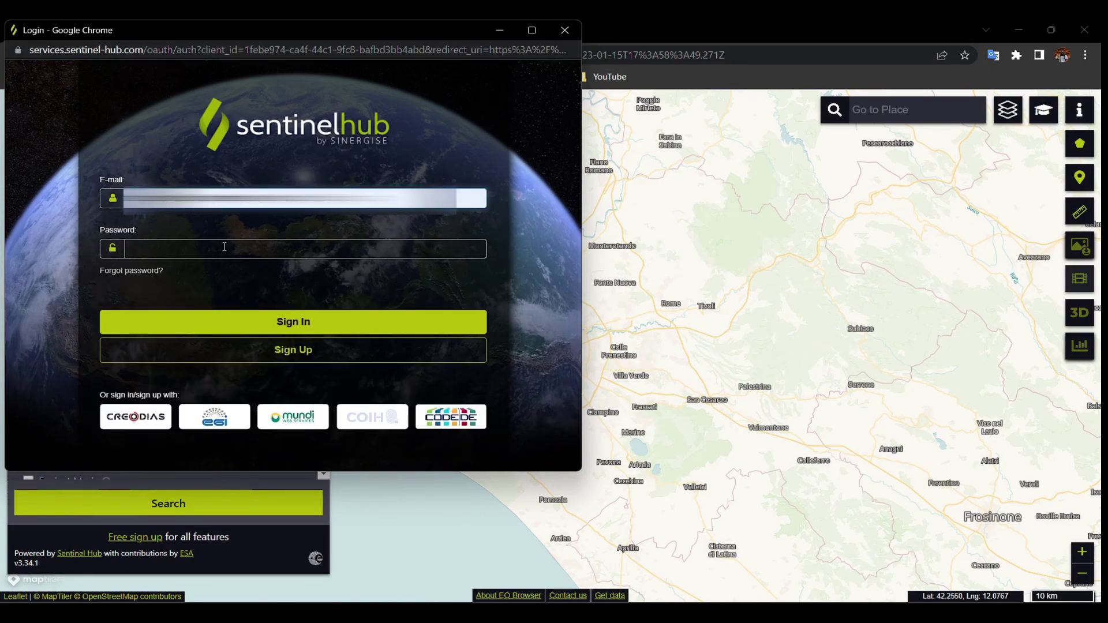
- Enter the account password and sign in to Sentinel Hub
{"action": "left_click", "coordinate": [225, 247]}
{"action": "type", "text": "•••••••"}
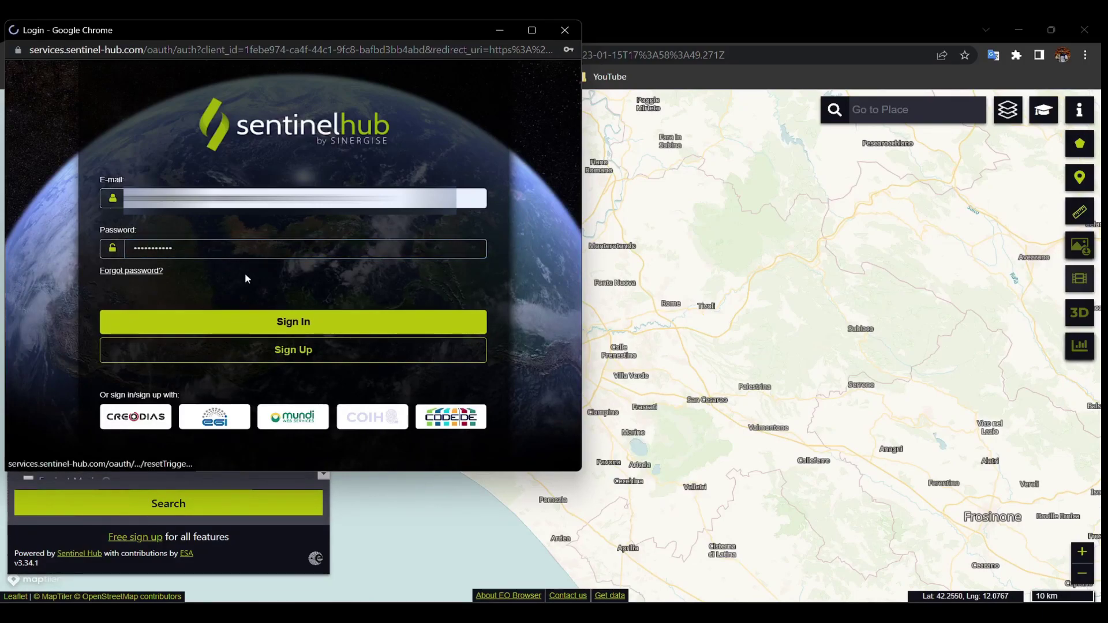
{"action": "left_click", "coordinate": [306, 322]}
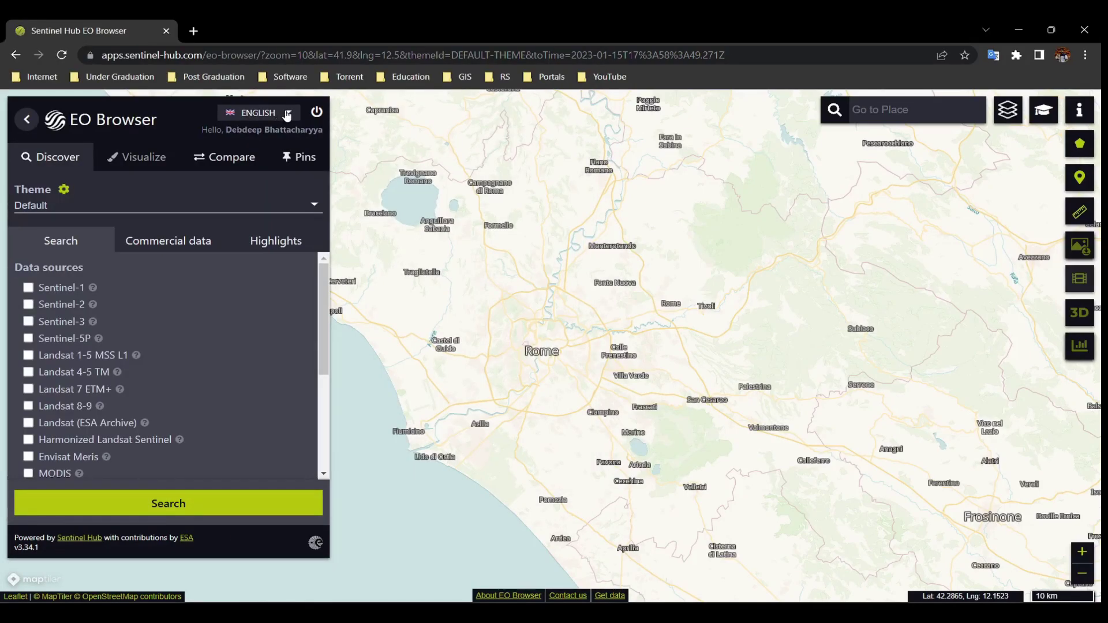
- Keep English as the interface language and search 'kolkat' to centre the map on Kolkata, West Bengal, India
{"action": "left_click", "coordinate": [287, 114]}
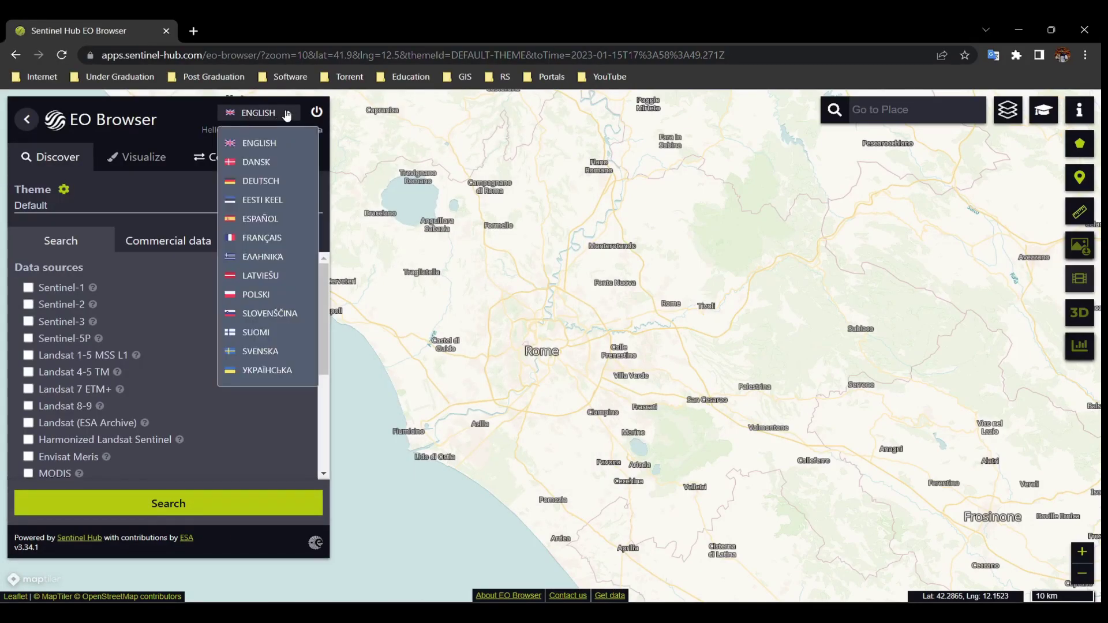
{"action": "left_click", "coordinate": [285, 114]}
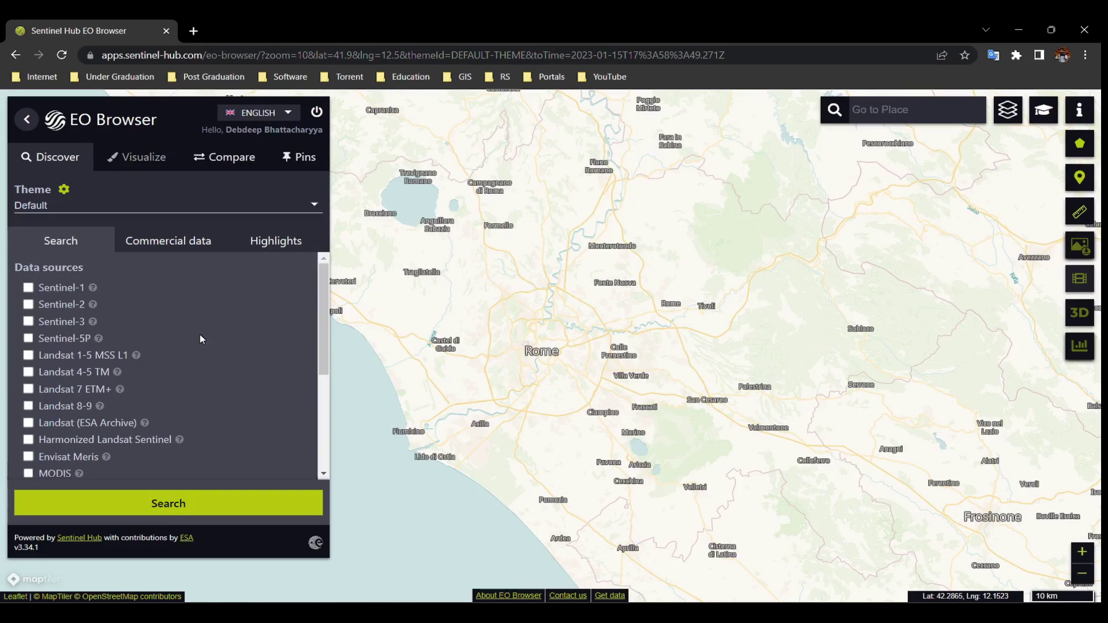
{"action": "left_click", "coordinate": [881, 116]}
{"action": "type", "text": "kolkata"}
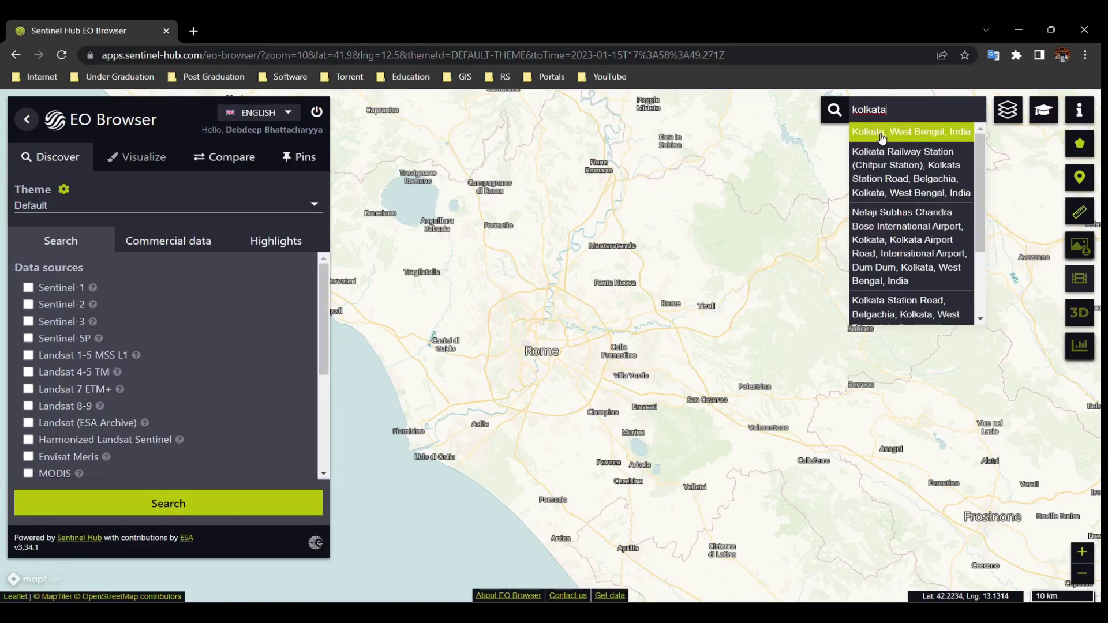
{"action": "left_click", "coordinate": [884, 143]}
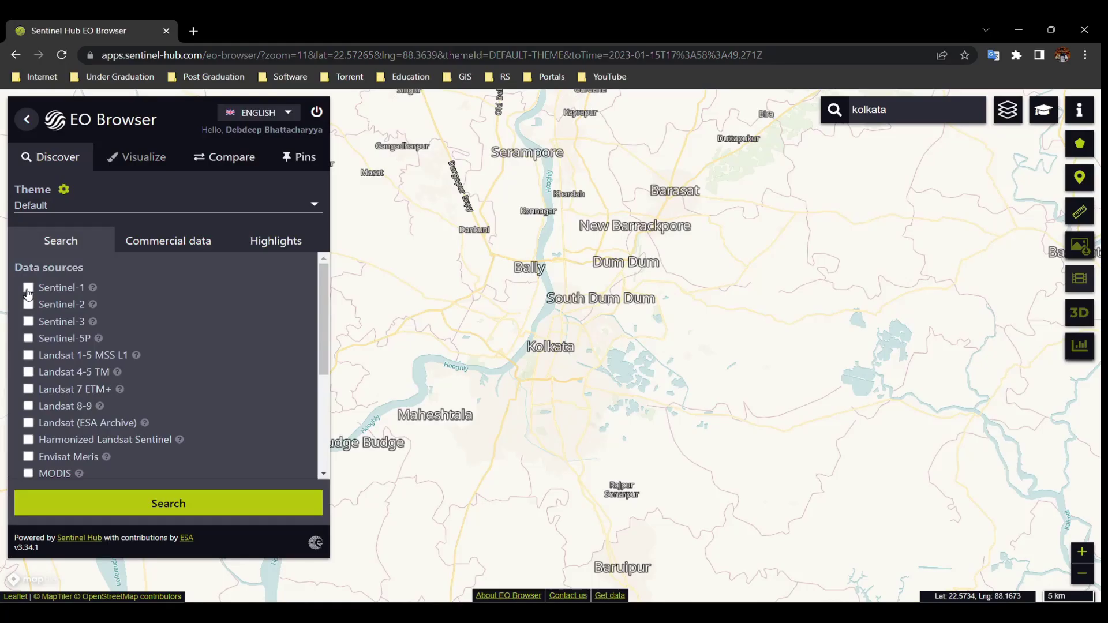
- Search Sentinel-1 over Kolkata from EOCloud only, with AWS excluded, for 2022-12-15 to 2023-01-15
{"action": "left_click", "coordinate": [28, 287]}
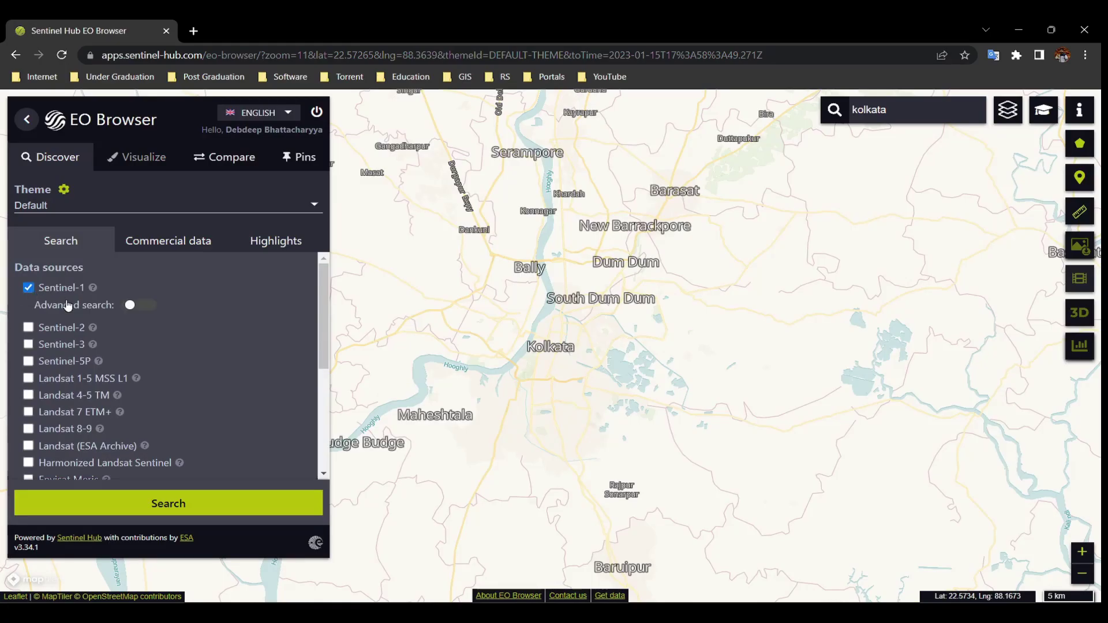
{"action": "left_click", "coordinate": [135, 306]}
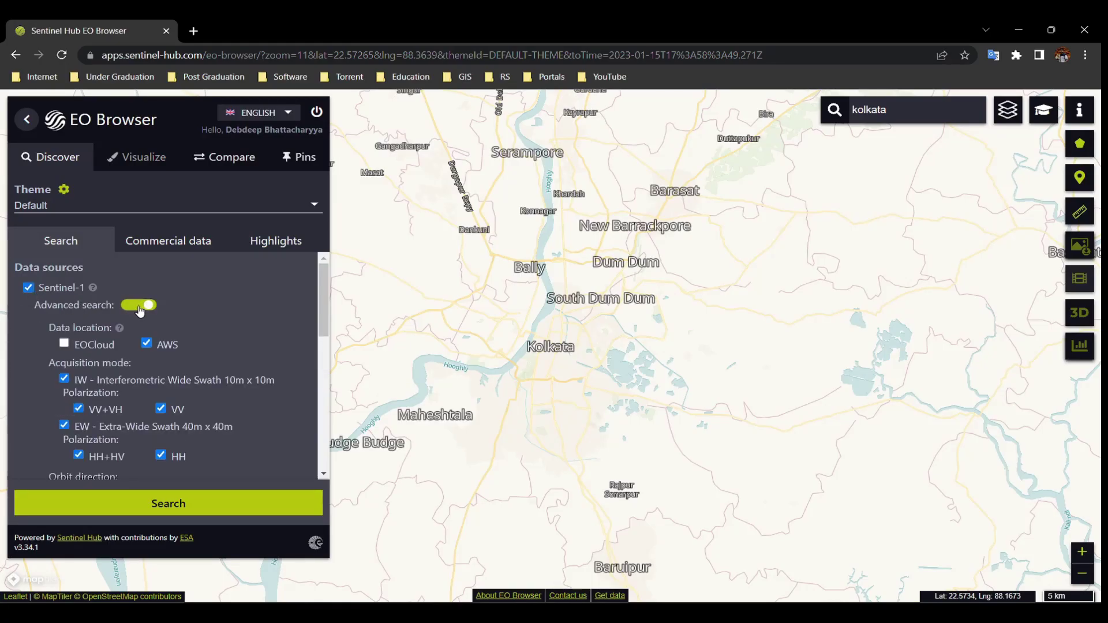
{"action": "left_click", "coordinate": [64, 344]}
{"action": "left_click", "coordinate": [146, 344]}
{"action": "scroll", "coordinate": [208, 311], "scroll_direction": "down", "scroll_amount": 2}
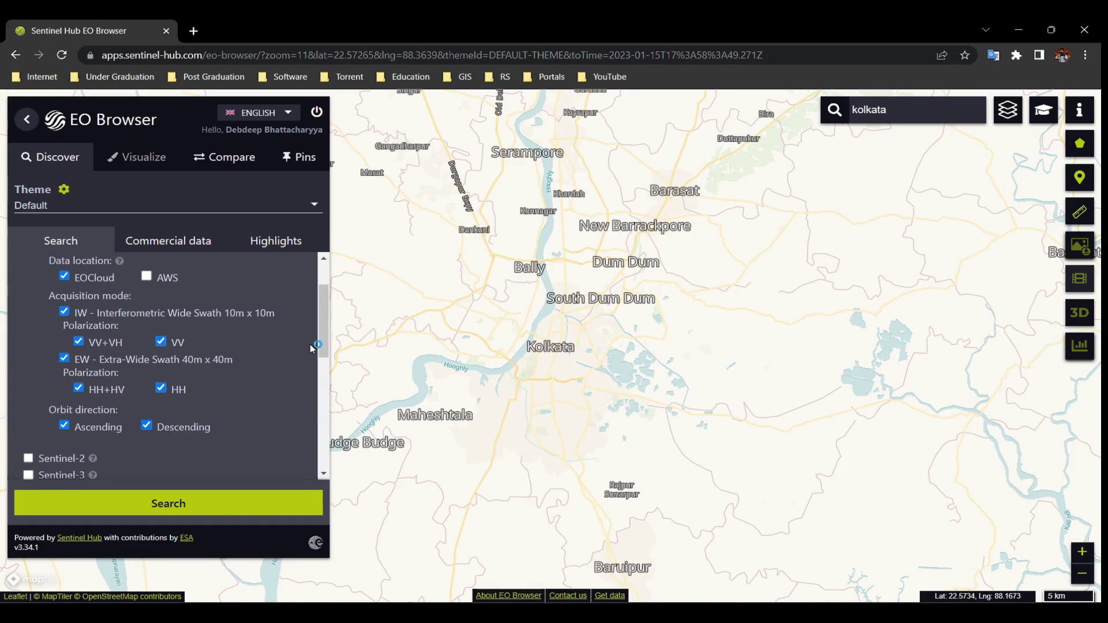
{"action": "left_click_drag", "start_coordinate": [324, 347], "coordinate": [325, 456]}
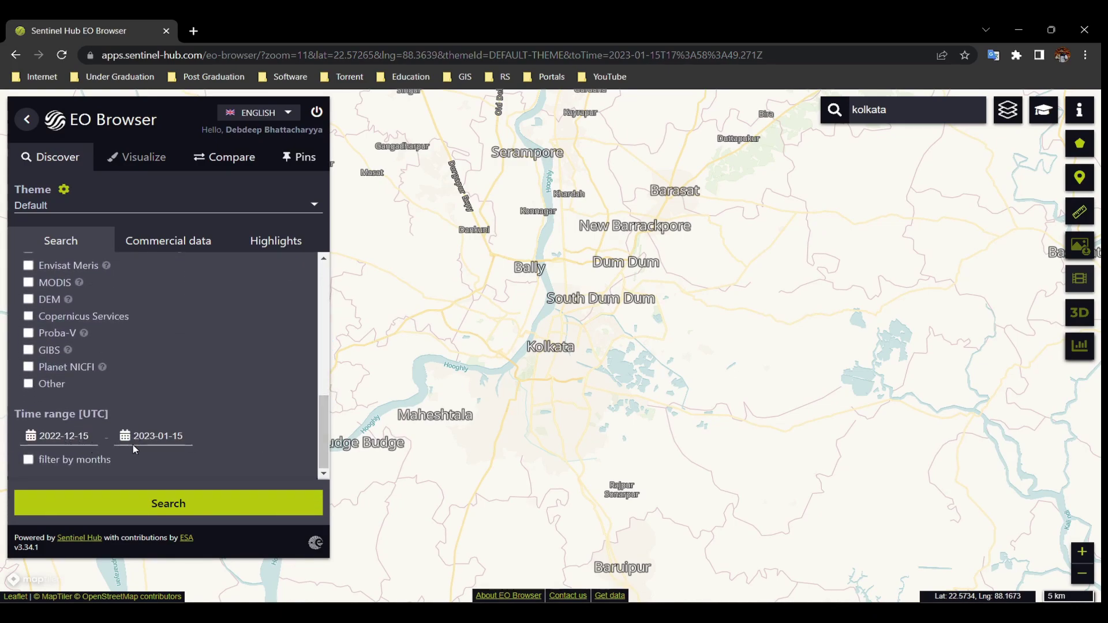
{"action": "left_click", "coordinate": [185, 503]}
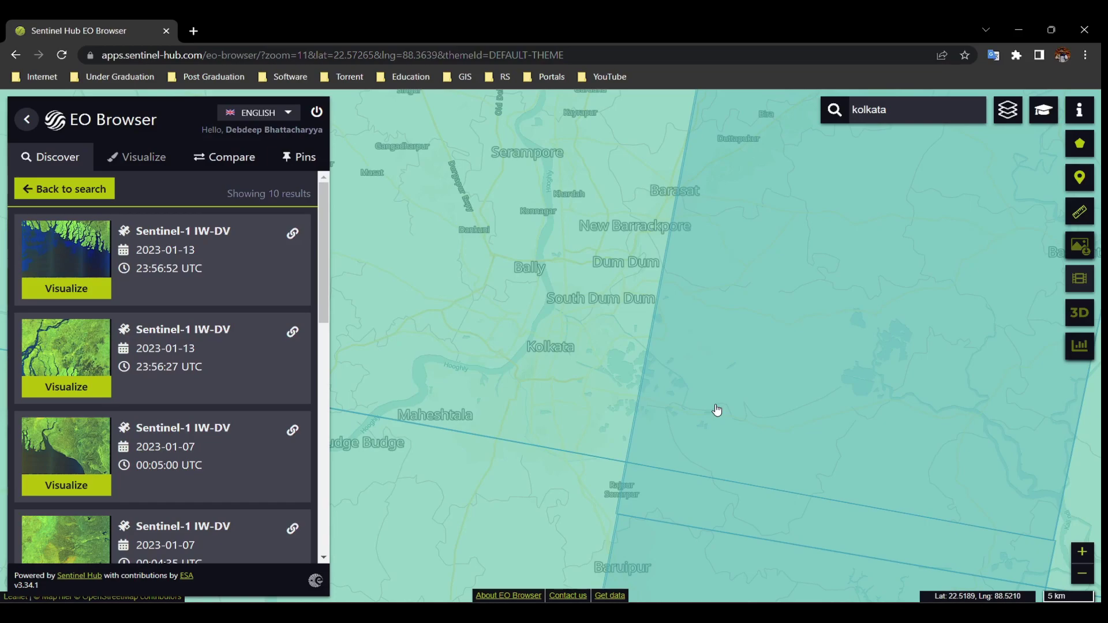
- List the Sentinel-1 results at that map spot and show the 2023-01-07 image
{"action": "left_click", "coordinate": [629, 276]}
{"action": "left_click_drag", "start_coordinate": [760, 265], "coordinate": [765, 387]}
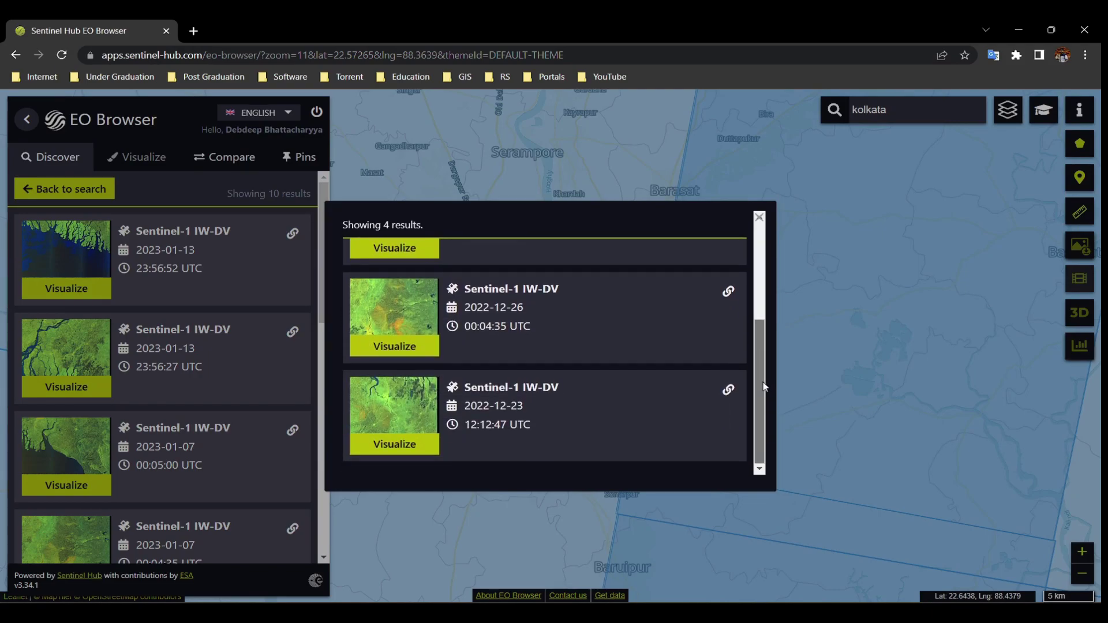
{"action": "scroll", "coordinate": [762, 375], "scroll_direction": "up", "scroll_amount": 3}
{"action": "left_click", "coordinate": [426, 323]}
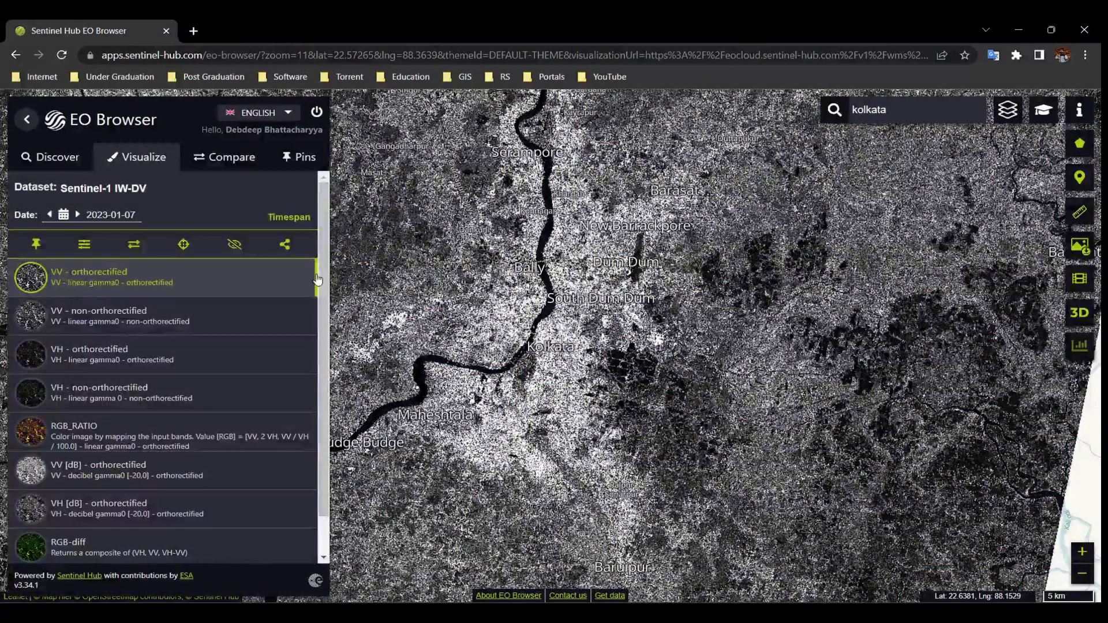
- Switch the 2023-01-07 scene to VH orthorectified, then to the RGB_RATIO false-colour layer
{"action": "triple_click", "coordinate": [316, 286]}
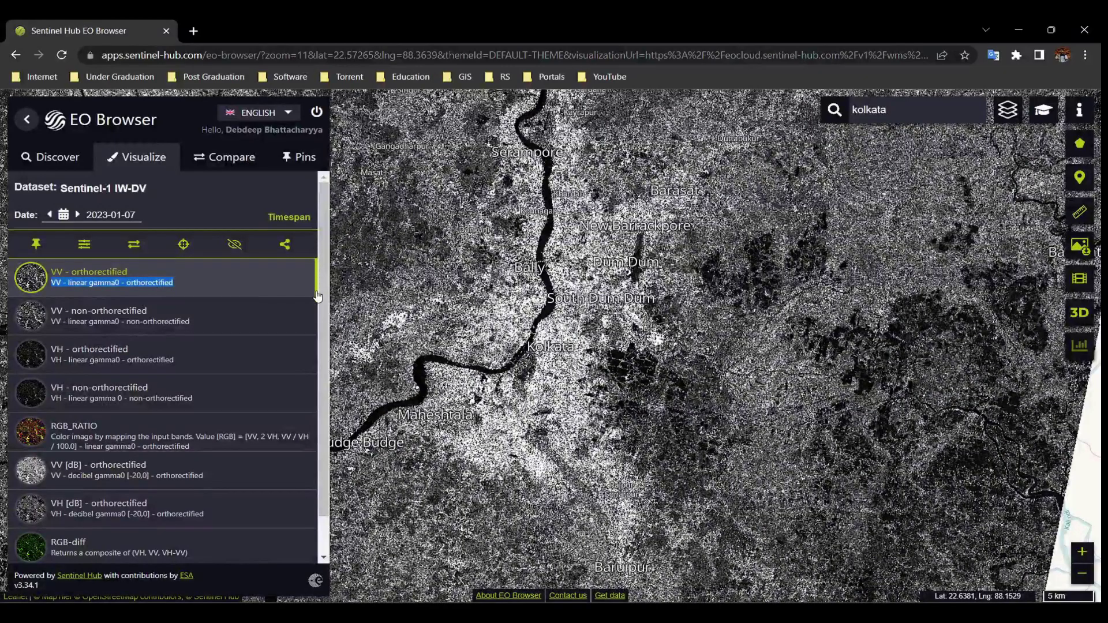
{"action": "left_click", "coordinate": [317, 281]}
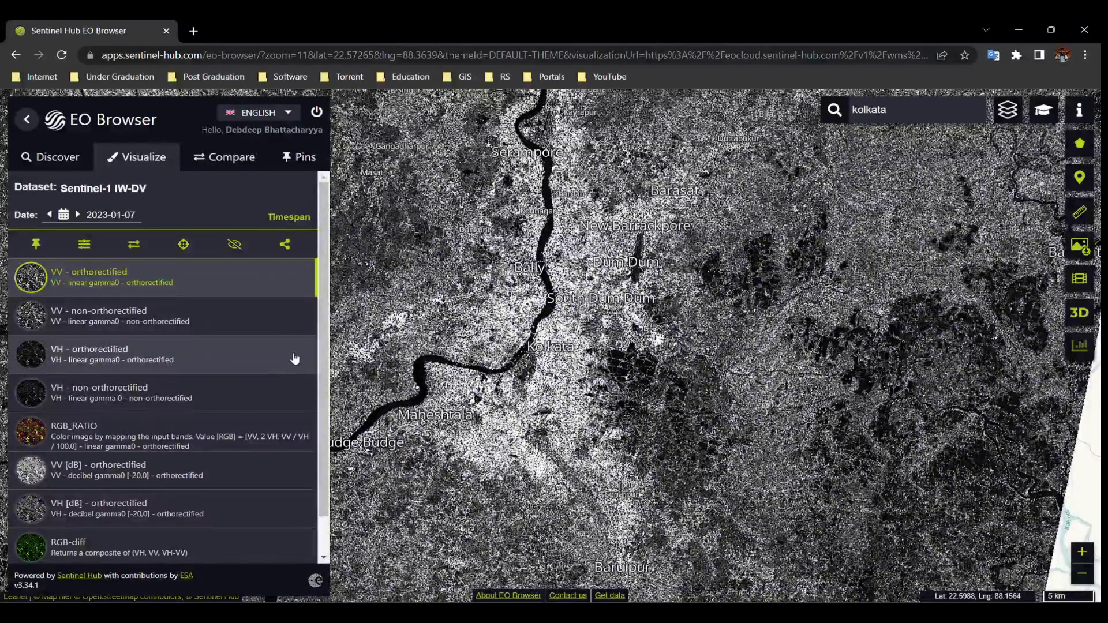
{"action": "scroll", "coordinate": [311, 323], "scroll_direction": "down", "scroll_amount": 1}
{"action": "left_click", "coordinate": [210, 312]}
{"action": "left_click", "coordinate": [206, 398]}
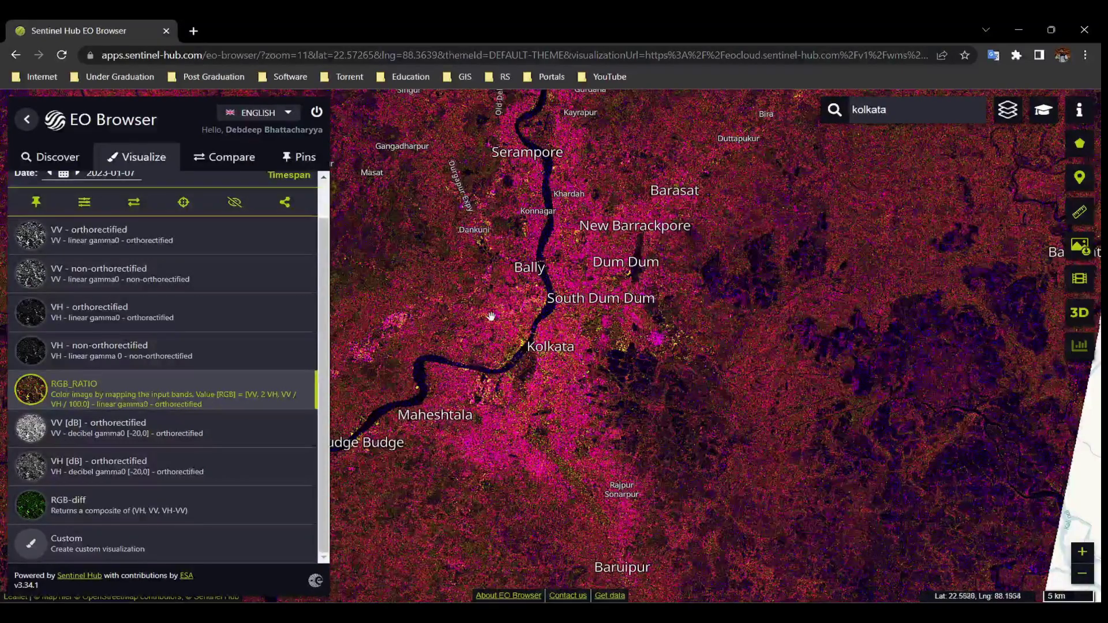
{"action": "mouse_move", "coordinate": [1075, 149]}
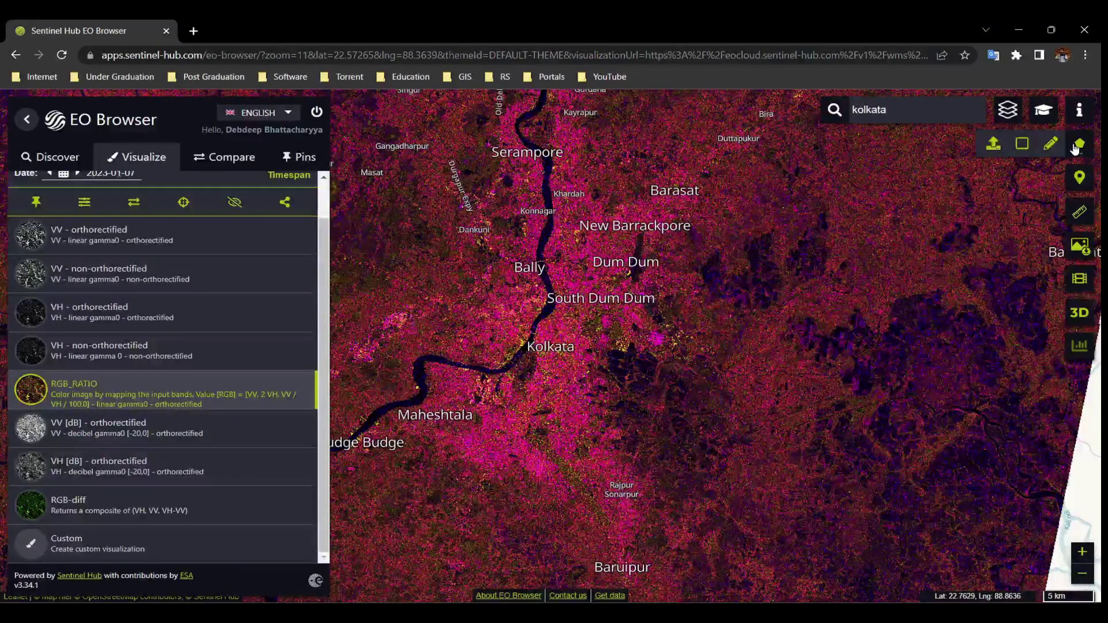
- Draw a 1406.57 km² rectangular area of interest around central Kolkata and bring up image download
{"action": "left_click", "coordinate": [1023, 146]}
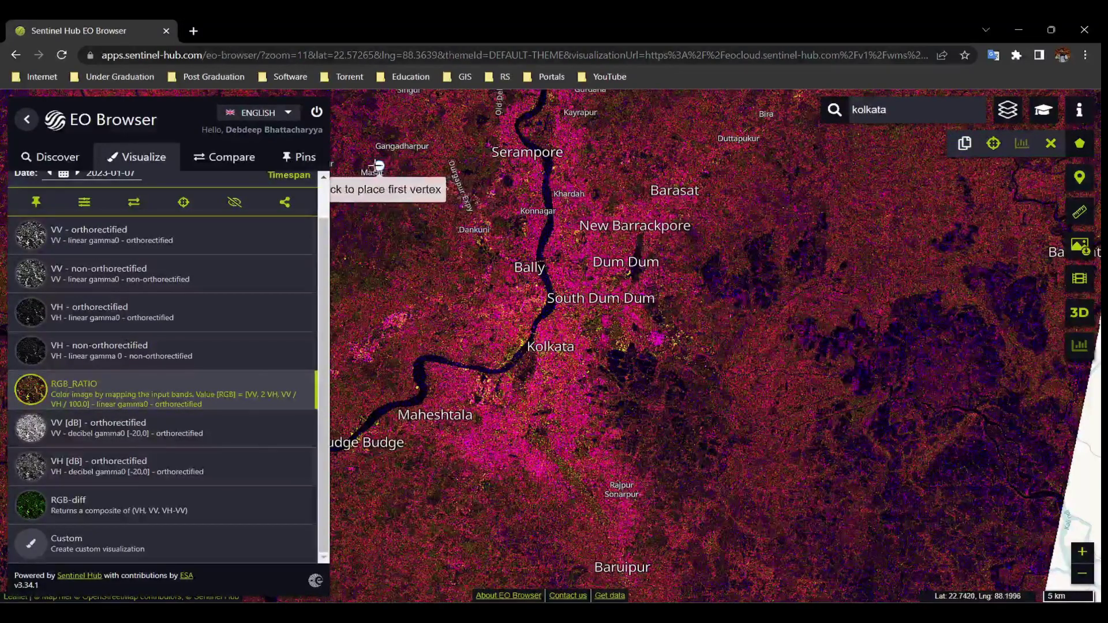
{"action": "left_click", "coordinate": [359, 157]}
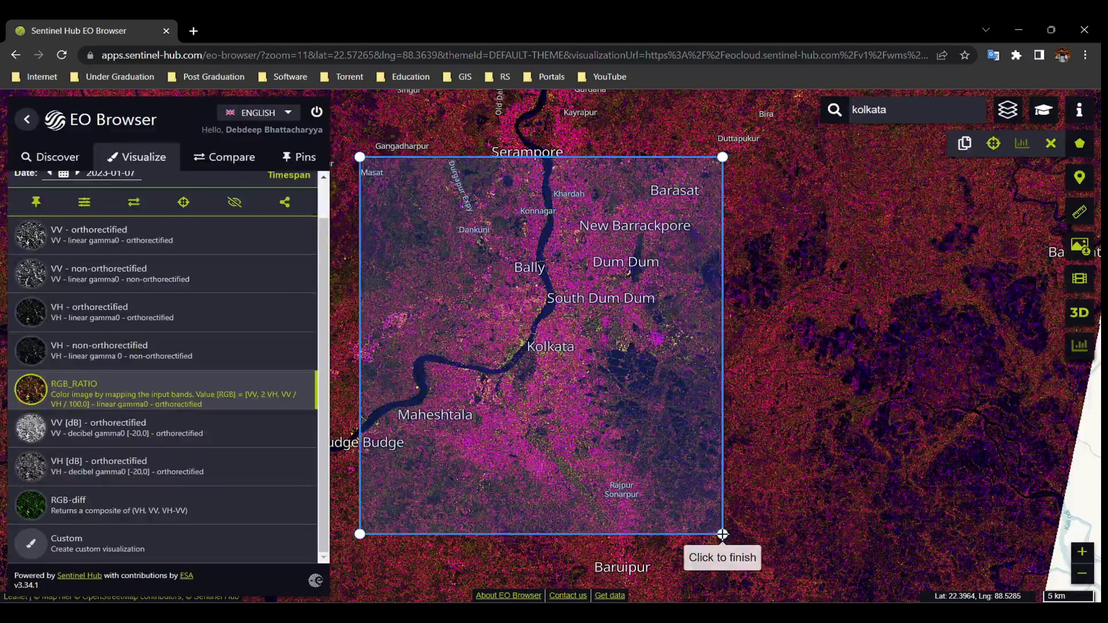
{"action": "left_click", "coordinate": [722, 534]}
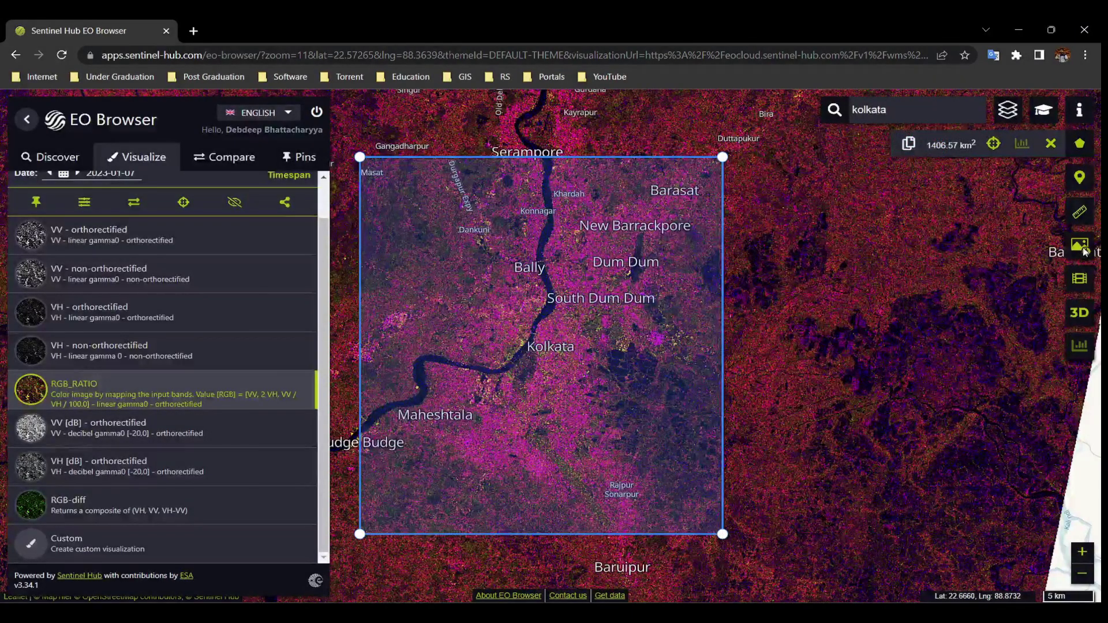
{"action": "left_click", "coordinate": [1080, 246]}
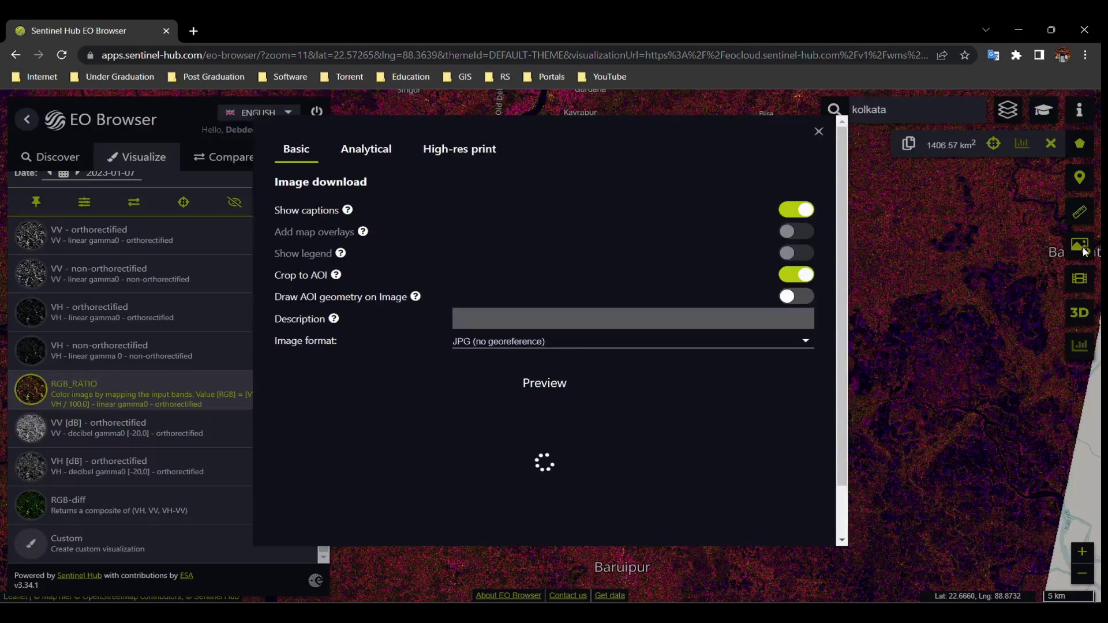
- Set the analytical export to TIFF (32-bit float), HIGH resolution and WGS 84
{"action": "left_click", "coordinate": [386, 151]}
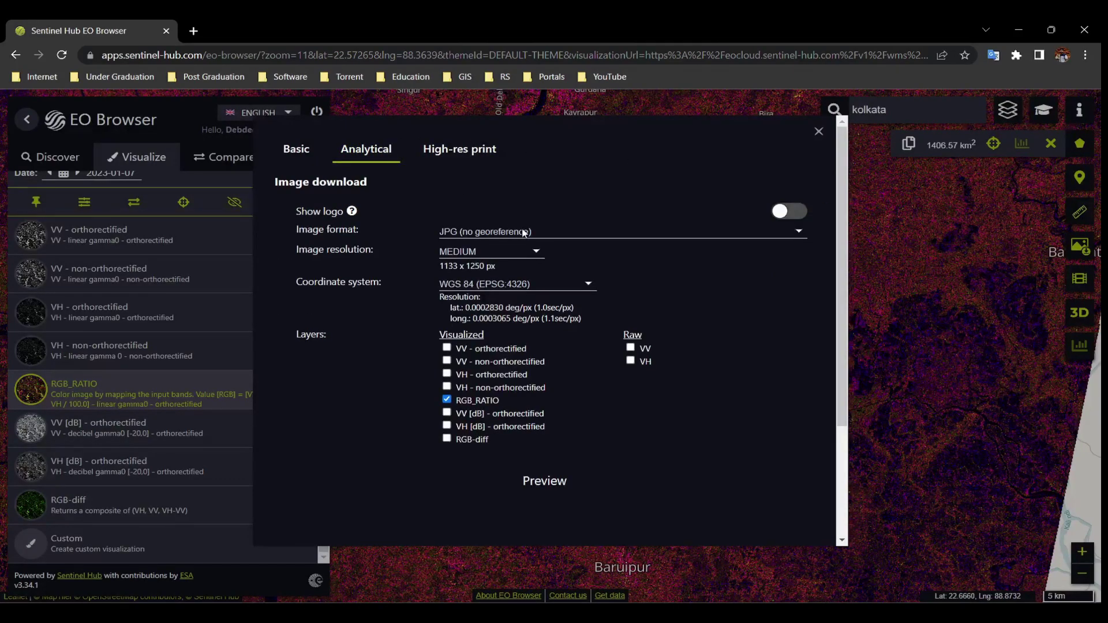
{"action": "left_click", "coordinate": [545, 232]}
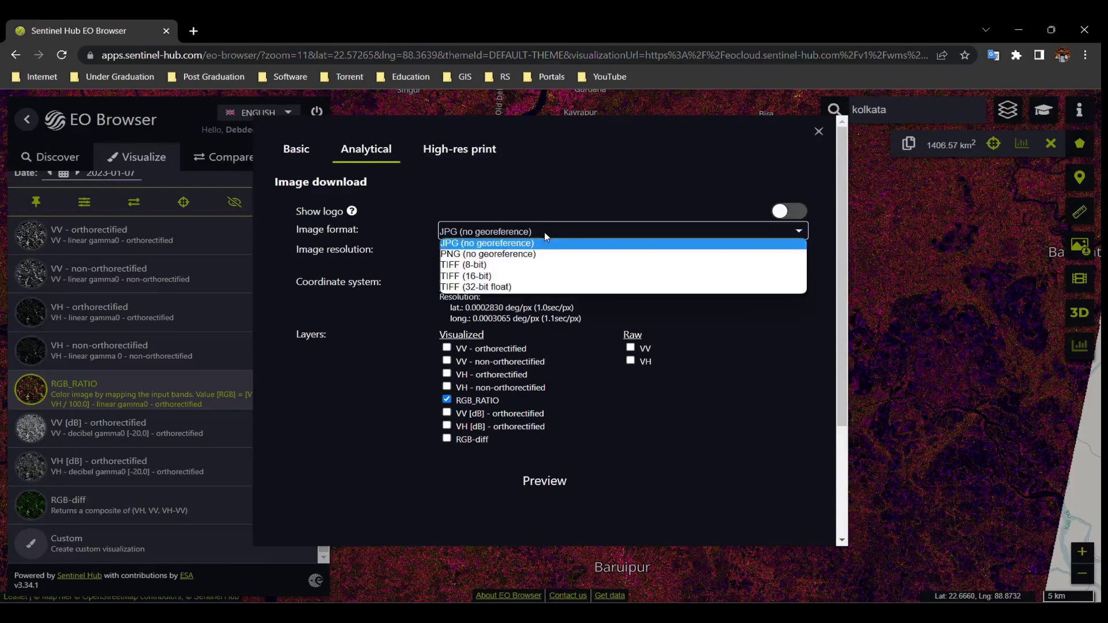
{"action": "left_click", "coordinate": [546, 289]}
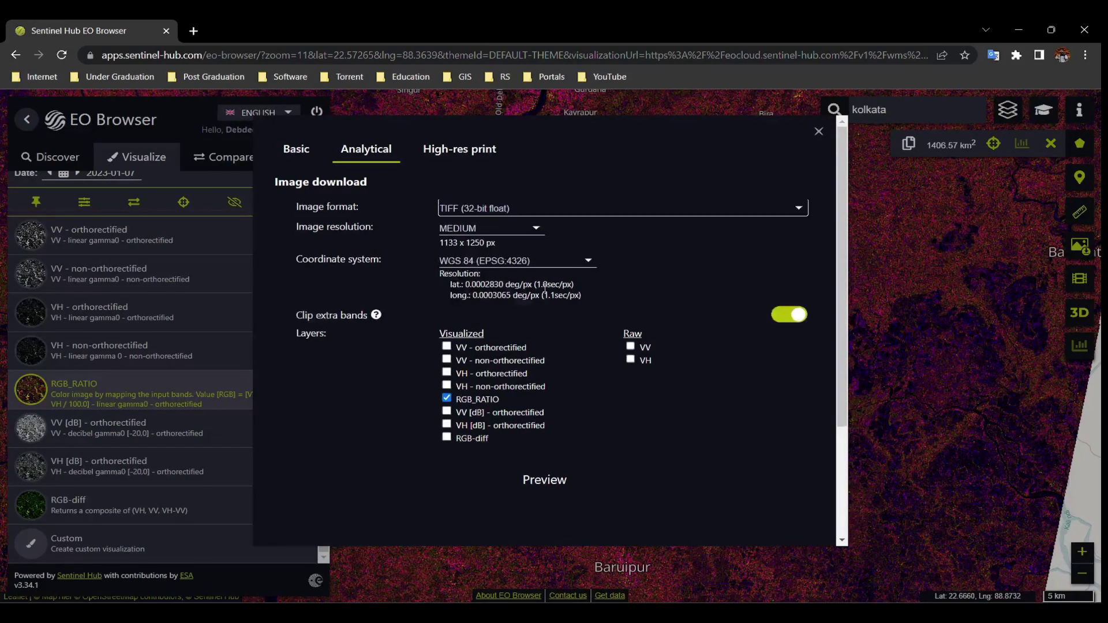
{"action": "left_click", "coordinate": [537, 230]}
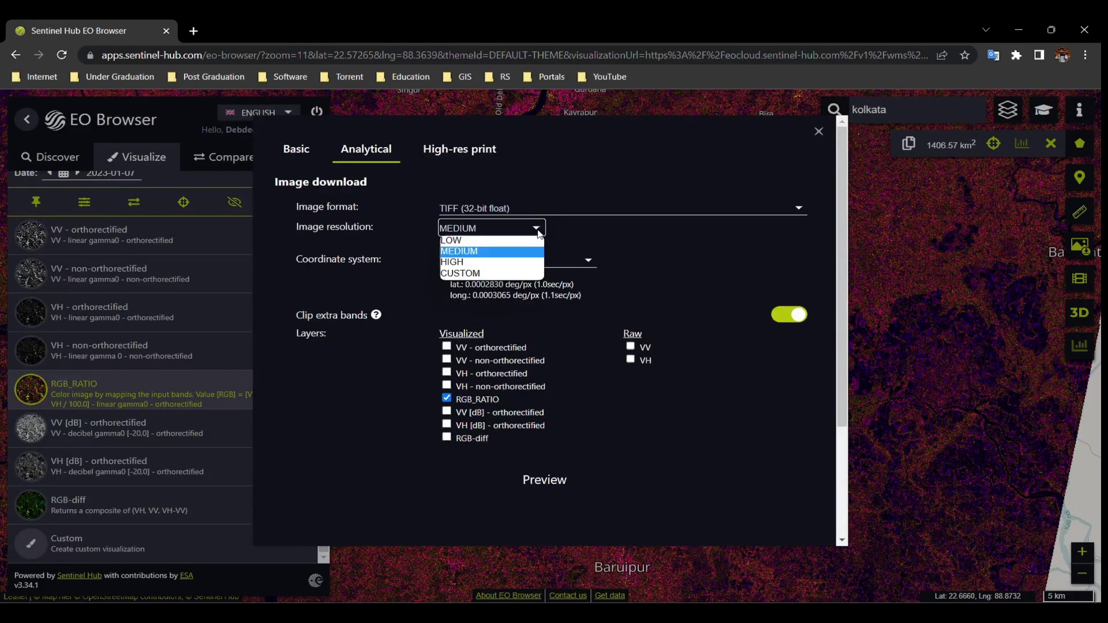
{"action": "left_click", "coordinate": [518, 263]}
{"action": "left_click", "coordinate": [537, 265]}
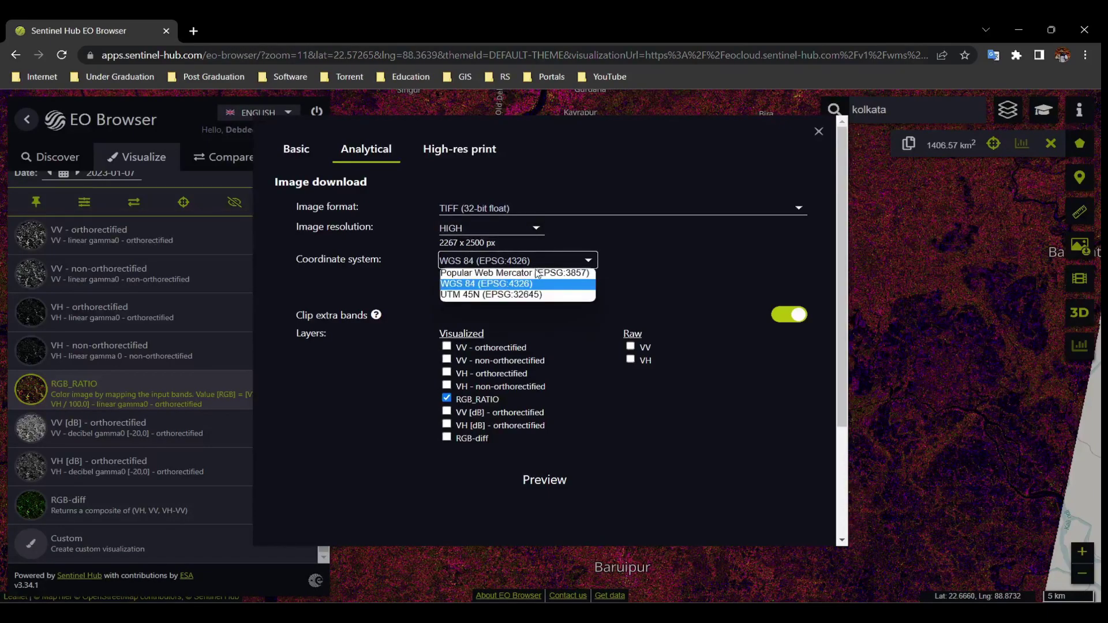
{"action": "left_click", "coordinate": [530, 284]}
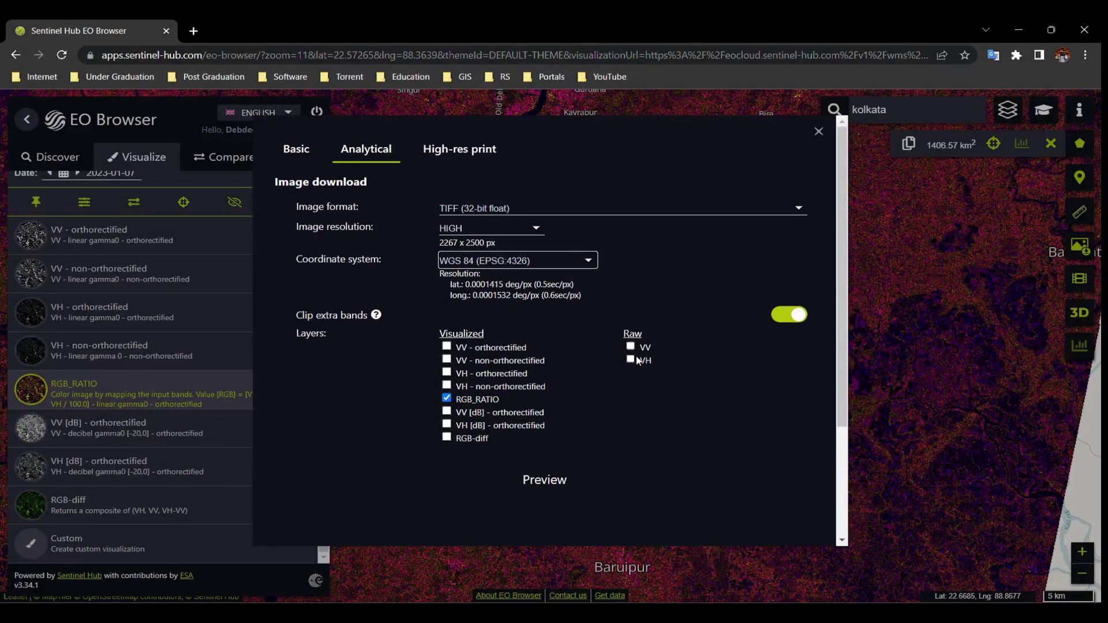
- Replace RGB_RATIO with the raw VV band and download the image
{"action": "left_click", "coordinate": [447, 399]}
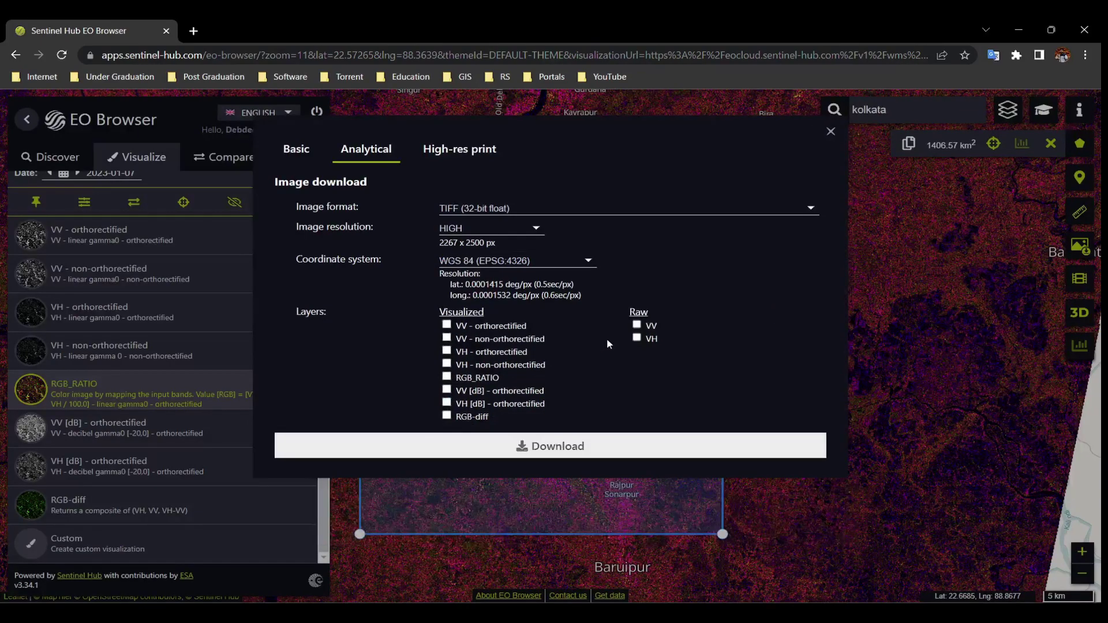
{"action": "left_click", "coordinate": [637, 325]}
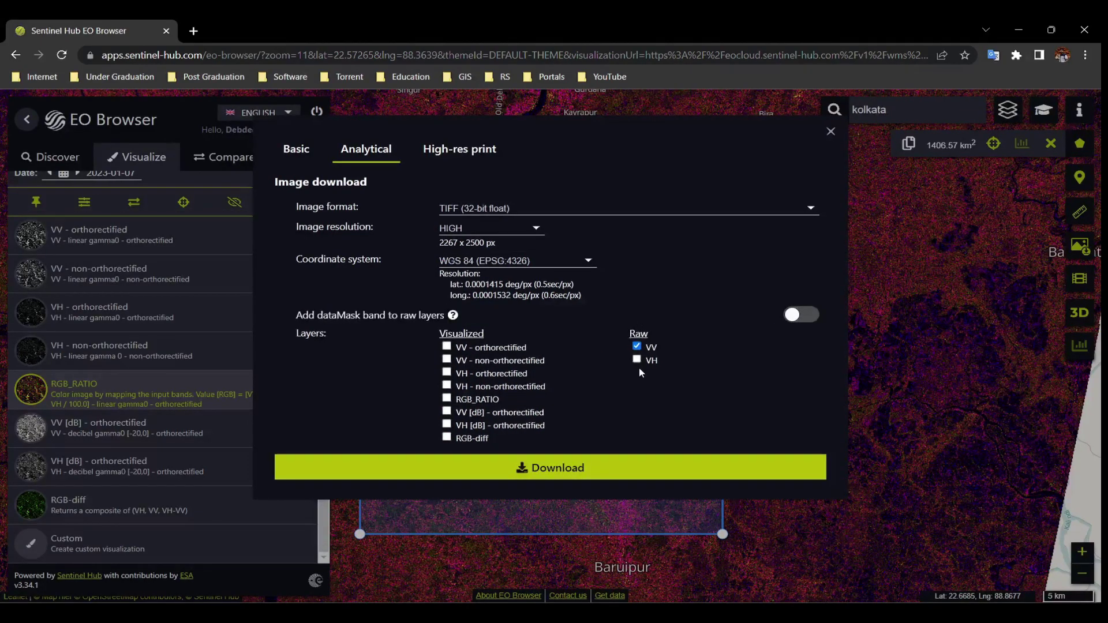
{"action": "left_click", "coordinate": [589, 463]}
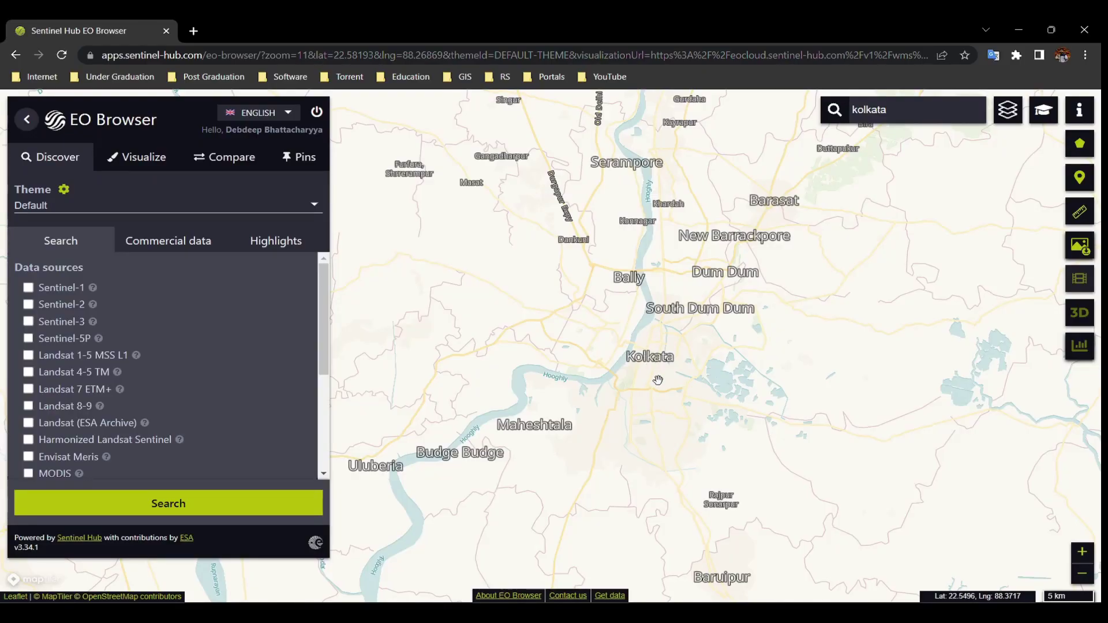
- Search Sentinel-2 with max 21% cloud and display the 0.0%-cloud 2023-01-09 L2A scene in true color
{"action": "left_click", "coordinate": [29, 305]}
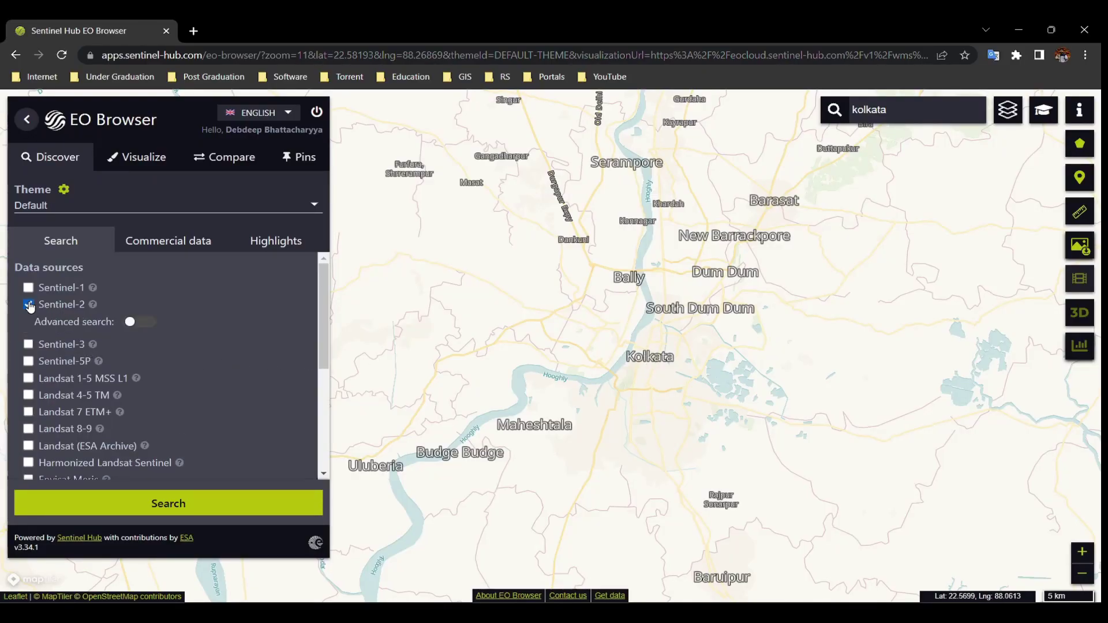
{"action": "left_click", "coordinate": [139, 327]}
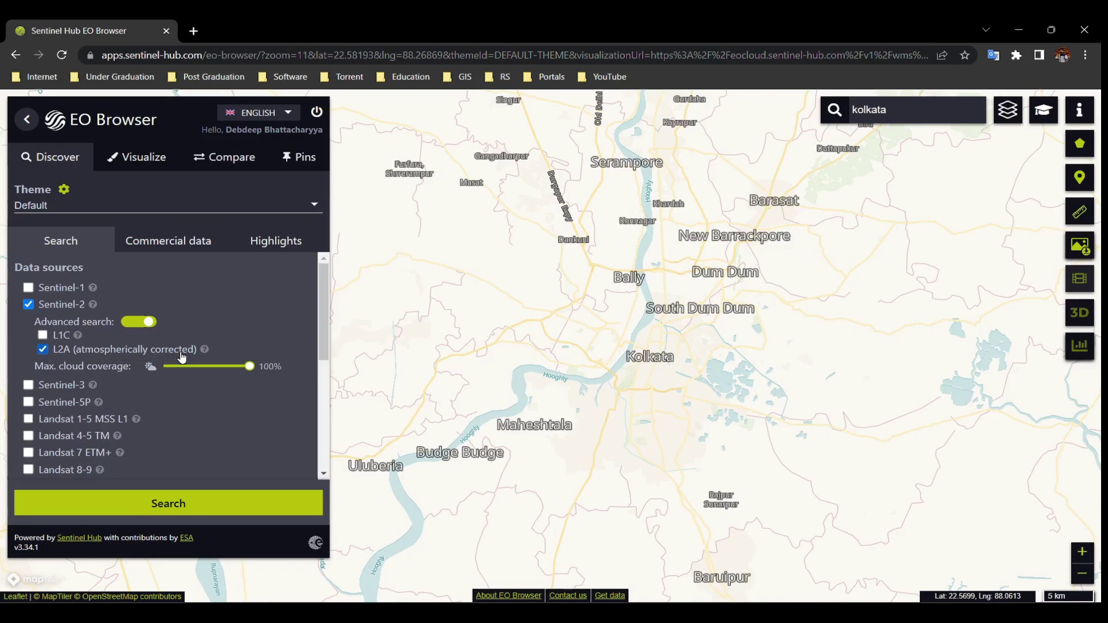
{"action": "left_click_drag", "start_coordinate": [247, 367], "coordinate": [183, 367]}
{"action": "scroll", "coordinate": [149, 462], "scroll_direction": "down", "scroll_amount": 5}
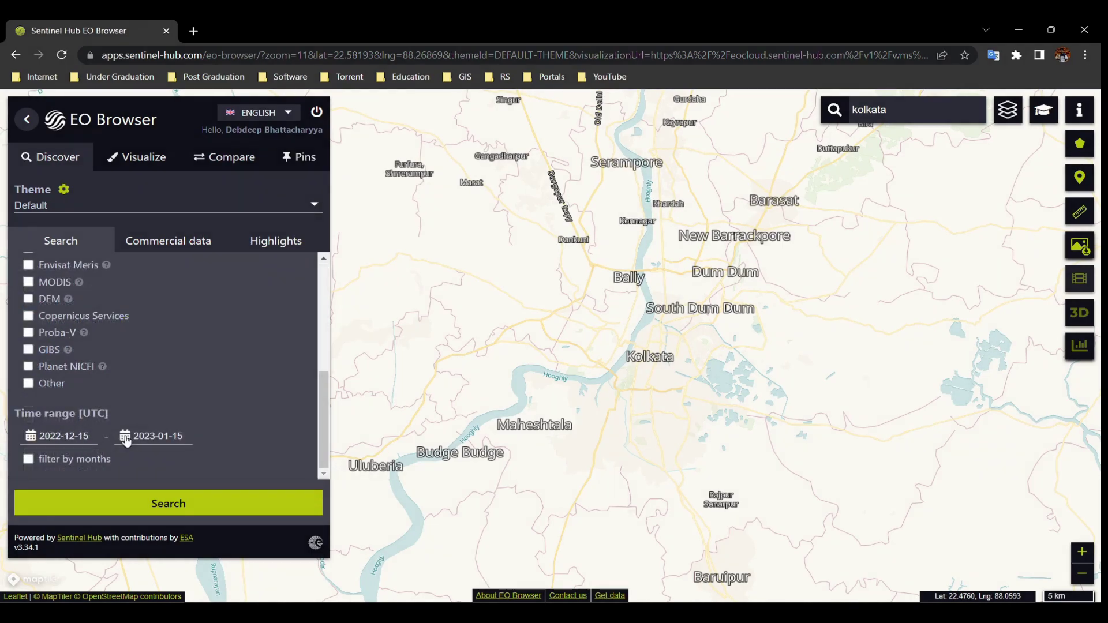
{"action": "left_click", "coordinate": [202, 502]}
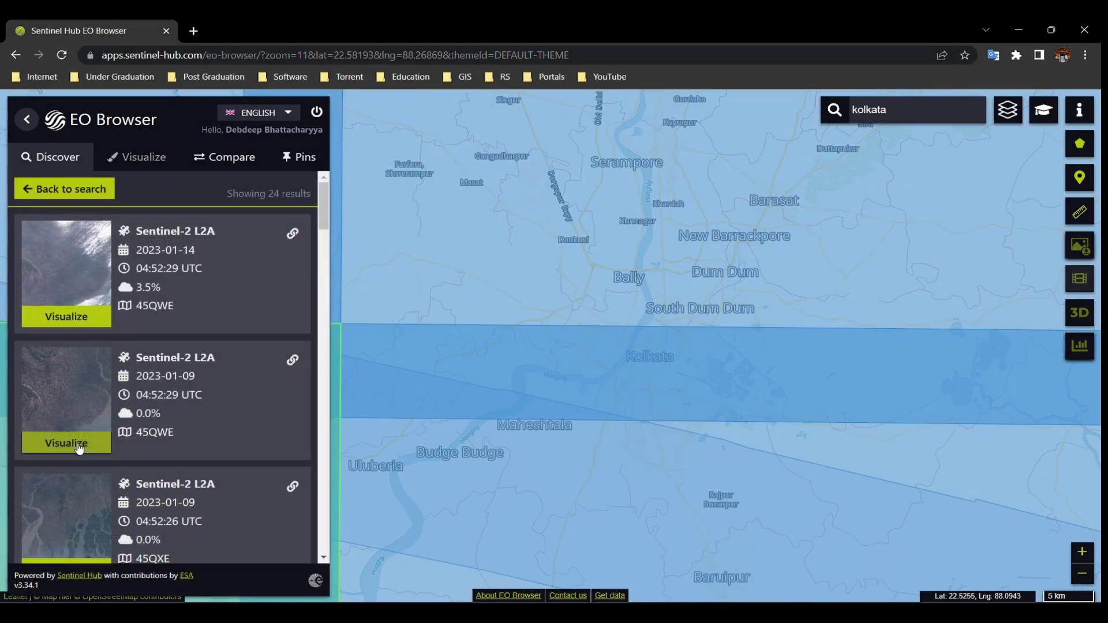
{"action": "left_click", "coordinate": [67, 443]}
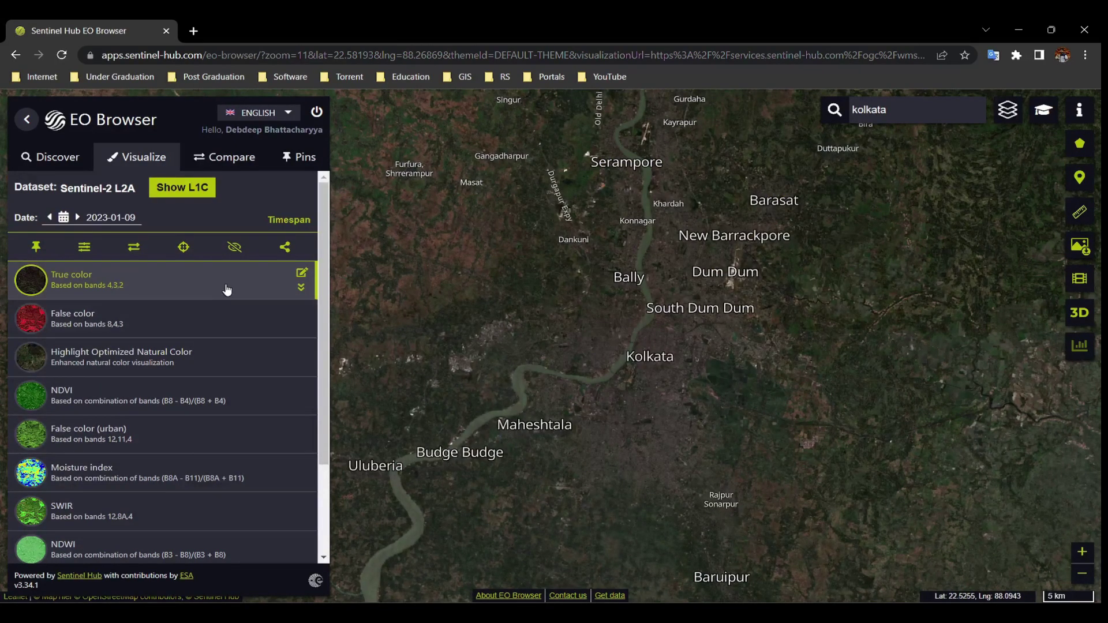
- Preview False color, NDVI, Moisture index and Scene classification map, then switch to a Custom B01/B02/B03 composite
{"action": "left_click", "coordinate": [227, 311]}
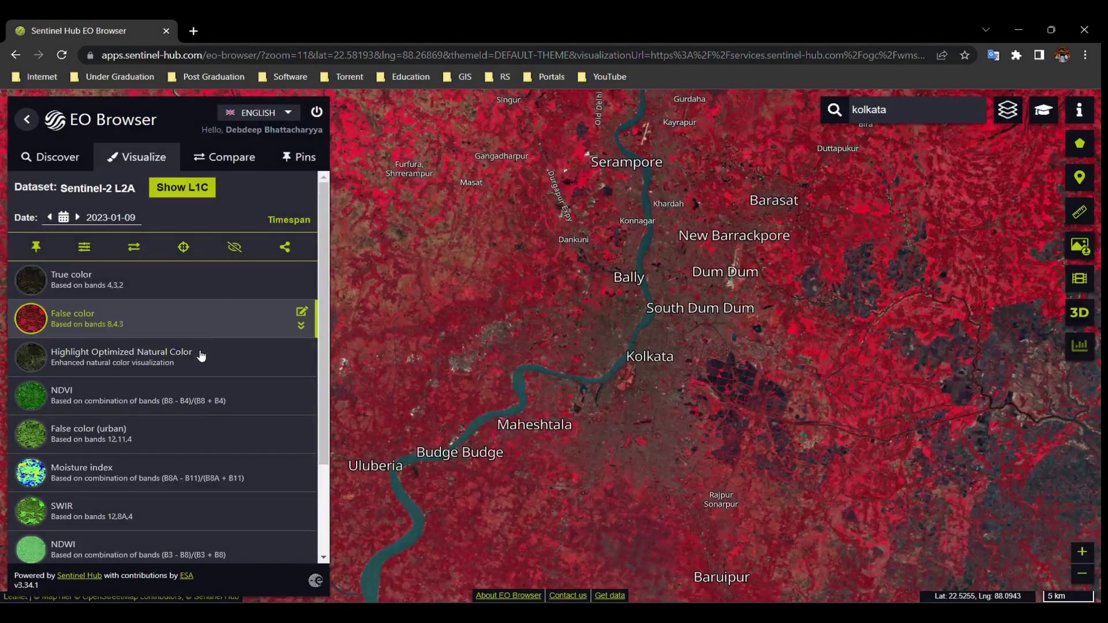
{"action": "left_click", "coordinate": [181, 399]}
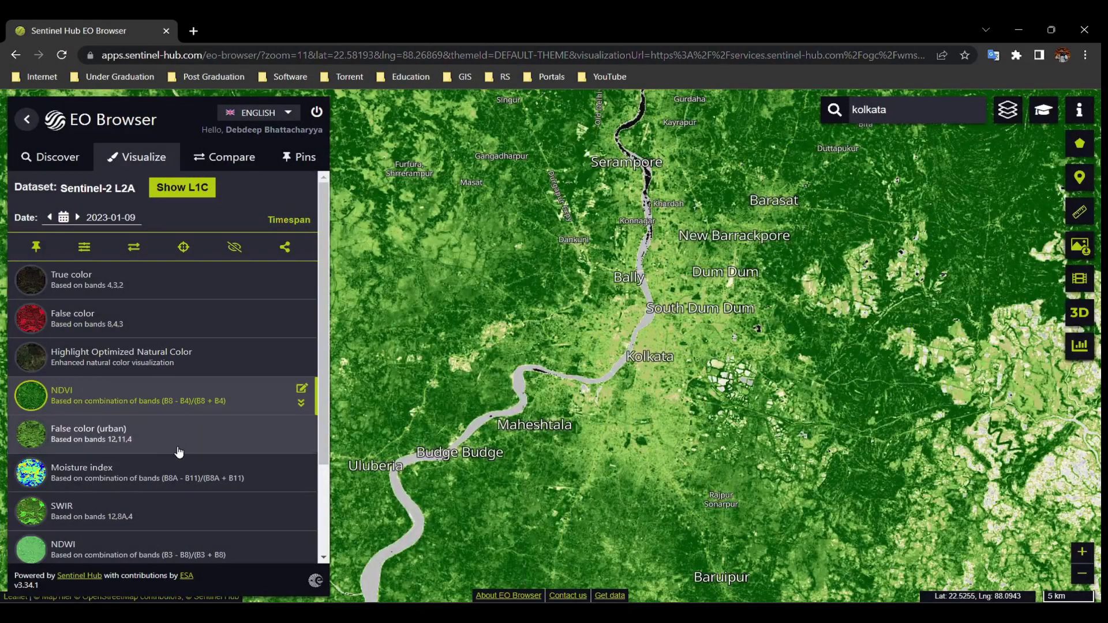
{"action": "left_click", "coordinate": [179, 472]}
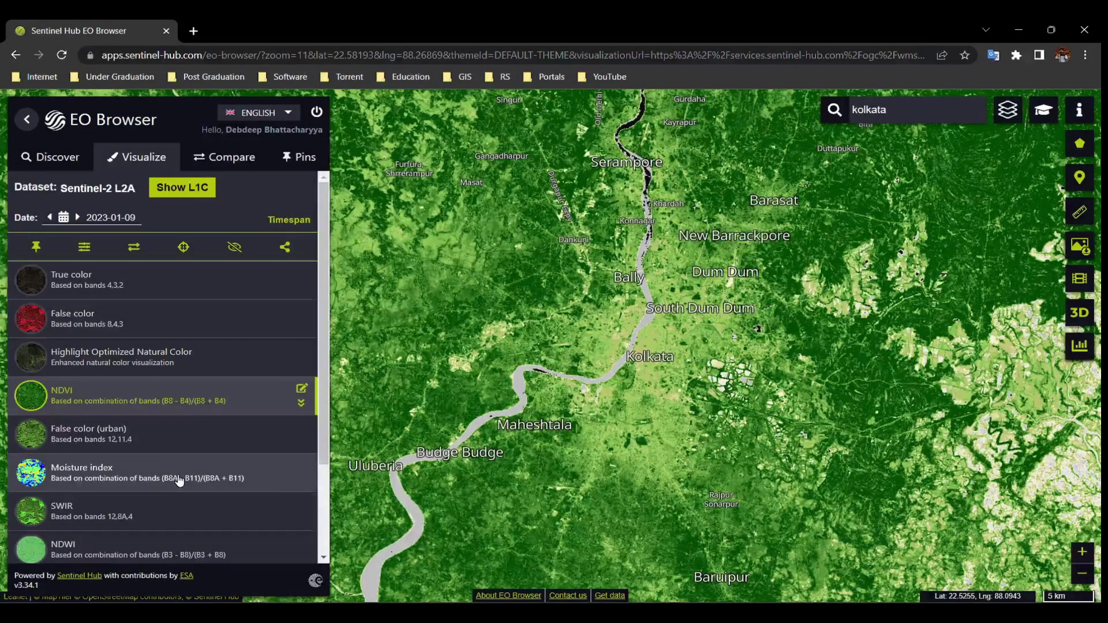
{"action": "left_click_drag", "start_coordinate": [325, 294], "coordinate": [329, 387]}
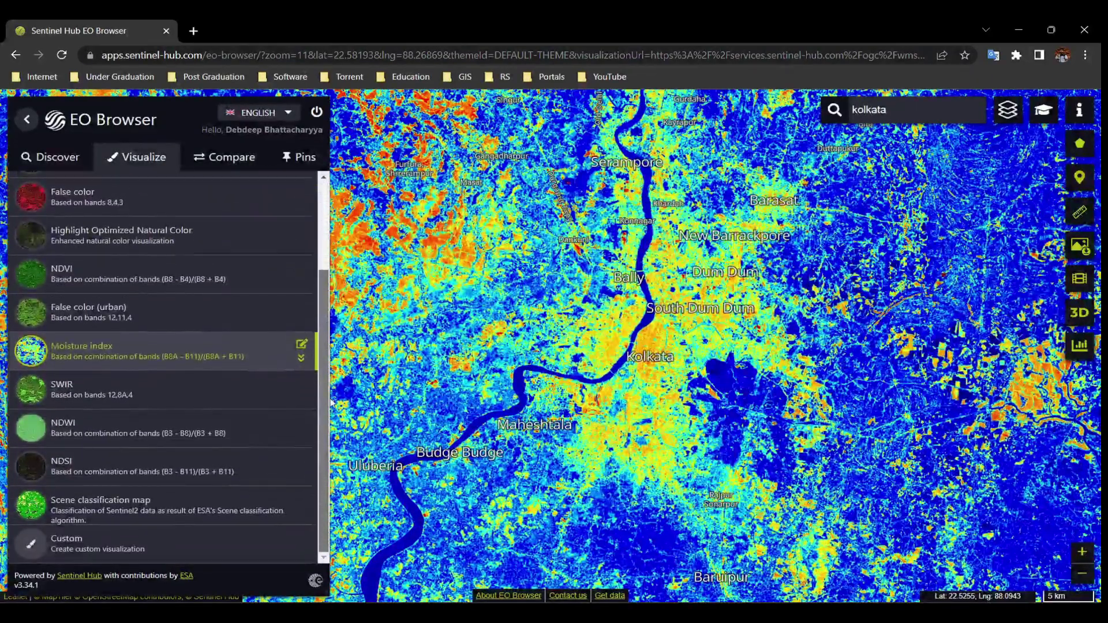
{"action": "left_click", "coordinate": [222, 511]}
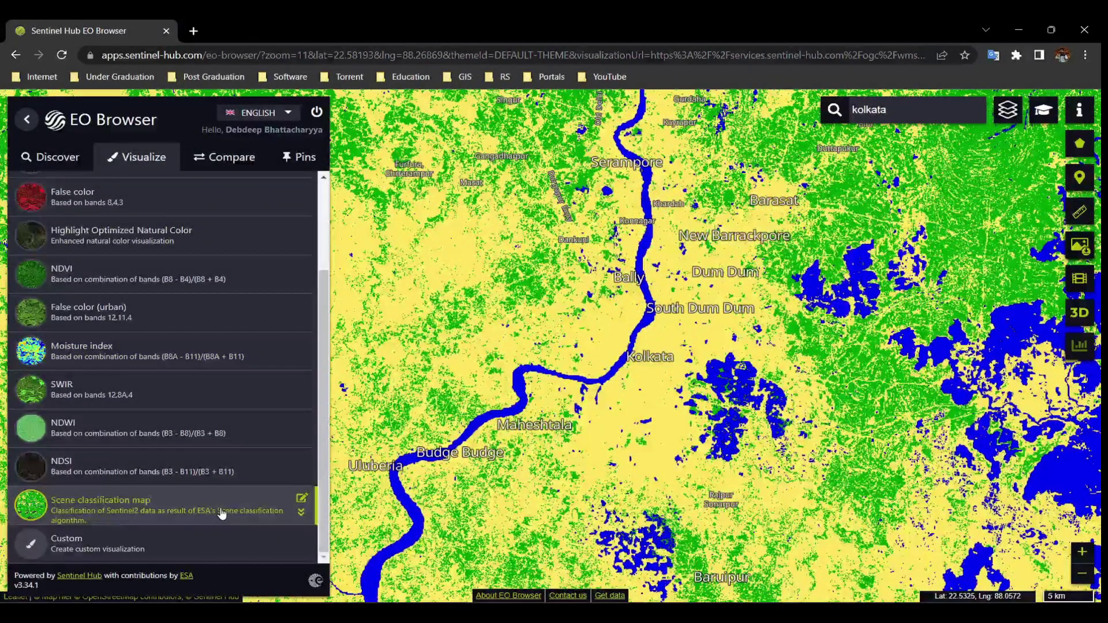
{"action": "left_click", "coordinate": [170, 542]}
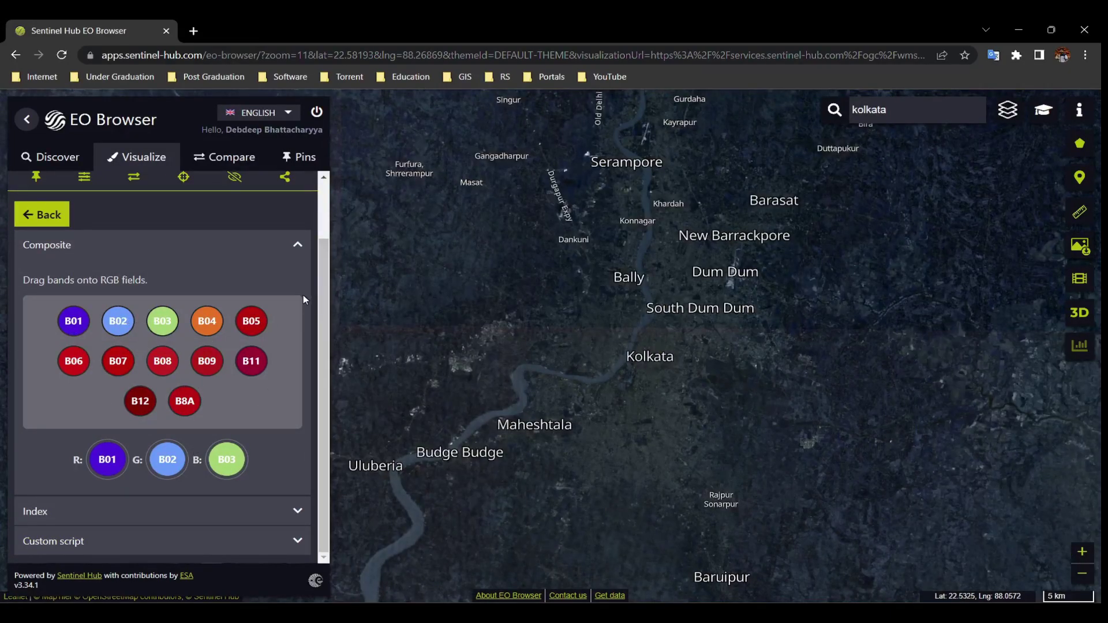
- Expand the custom editor's Index section, then bring up the Sentinel-2 image download dialog
{"action": "left_click", "coordinate": [297, 511]}
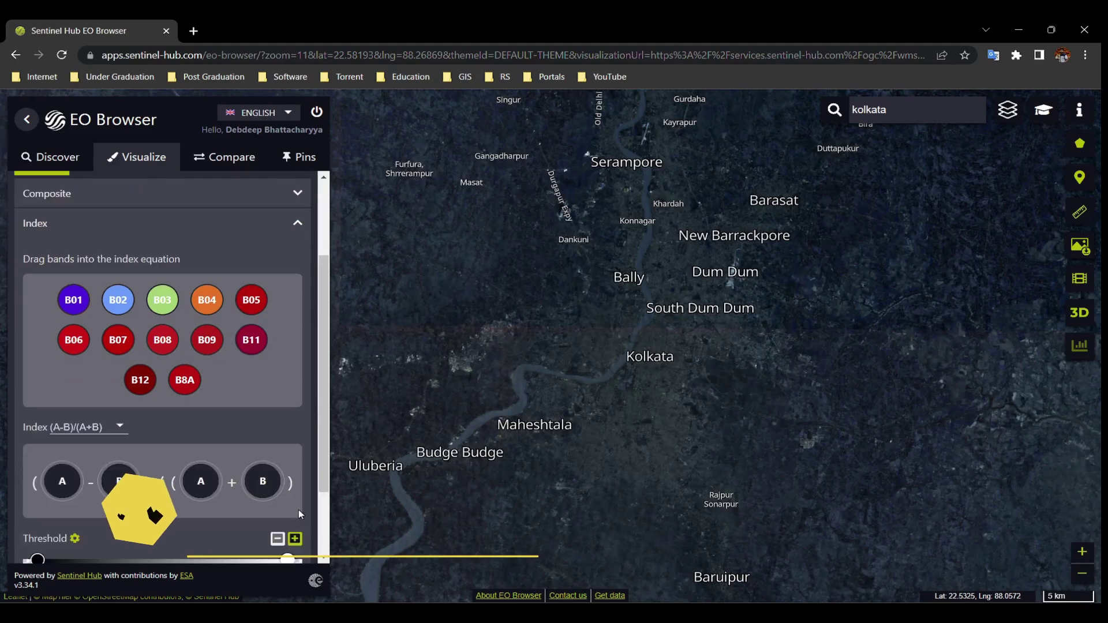
{"action": "scroll", "coordinate": [327, 355], "scroll_direction": "down", "scroll_amount": 2}
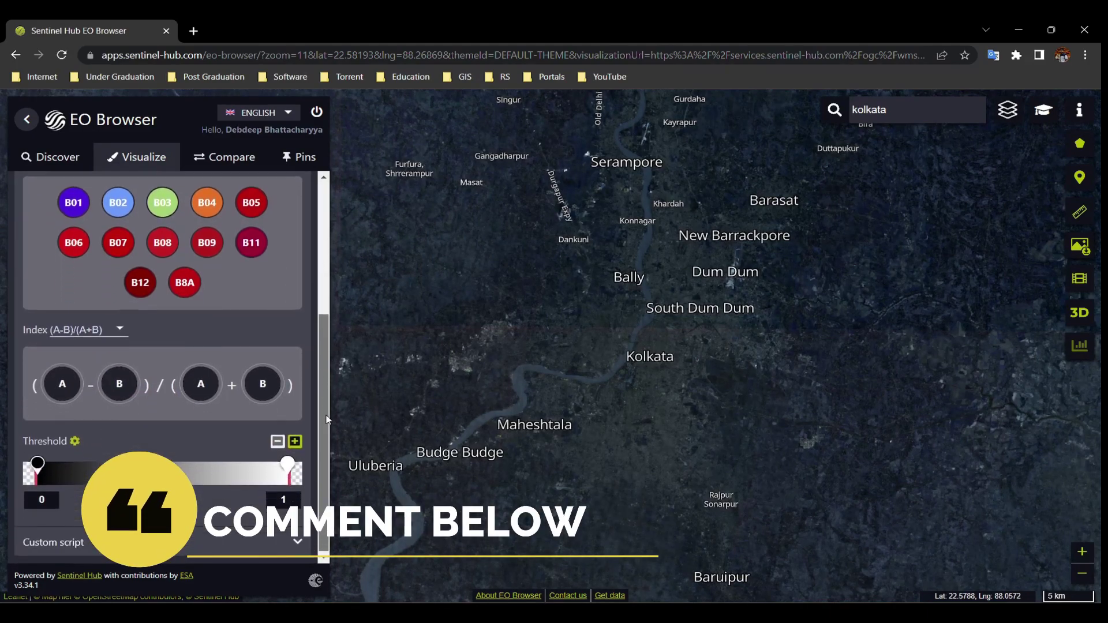
{"action": "mouse_move", "coordinate": [71, 203]}
{"action": "left_mouse_down"}
{"action": "mouse_move", "coordinate": [67, 371]}
{"action": "mouse_move", "coordinate": [119, 378]}
{"action": "mouse_move", "coordinate": [66, 207]}
{"action": "left_mouse_up"}
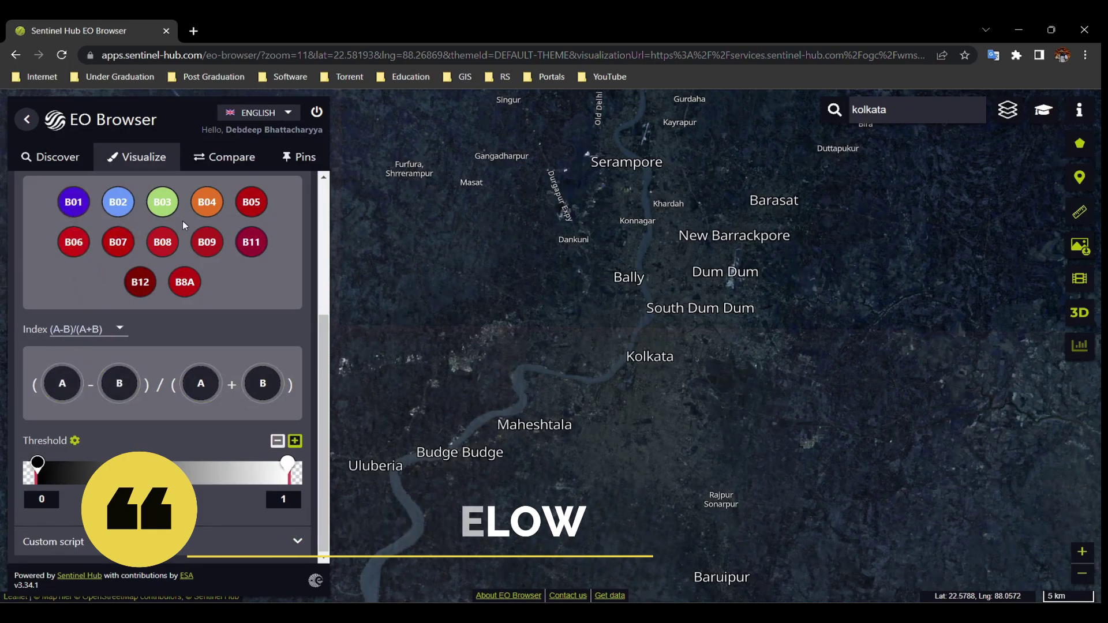
{"action": "left_click", "coordinate": [1081, 246]}
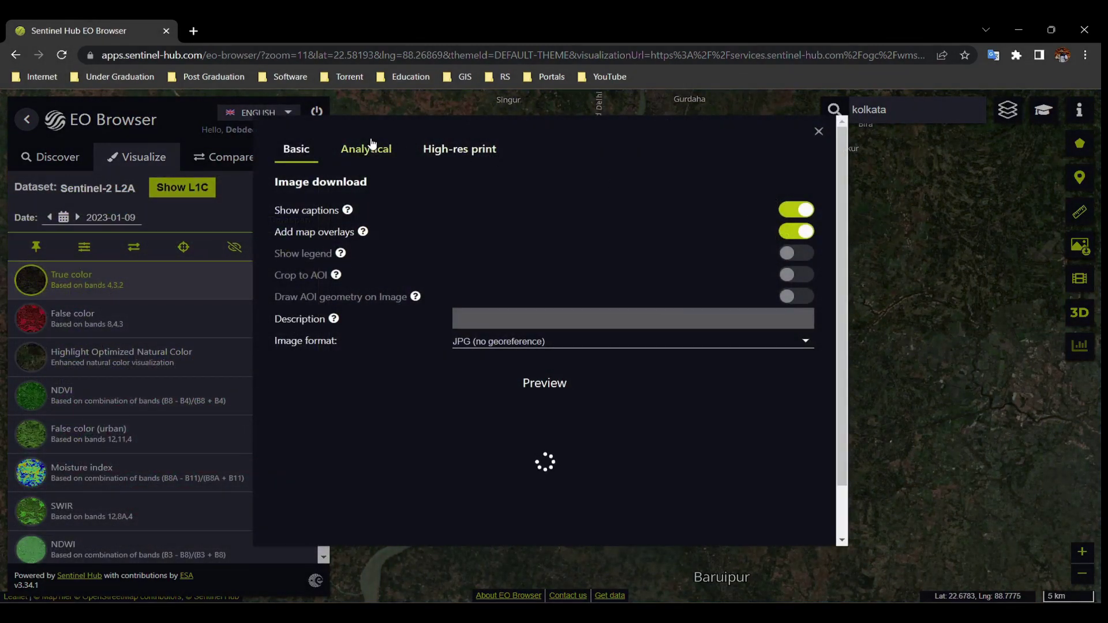
- Set analytical export to TIFF 32-bit float, HIGH, WGS 84 without True color, then include Sentinel-3 SLSTR
{"action": "left_click", "coordinate": [366, 149]}
{"action": "left_click", "coordinate": [634, 242]}
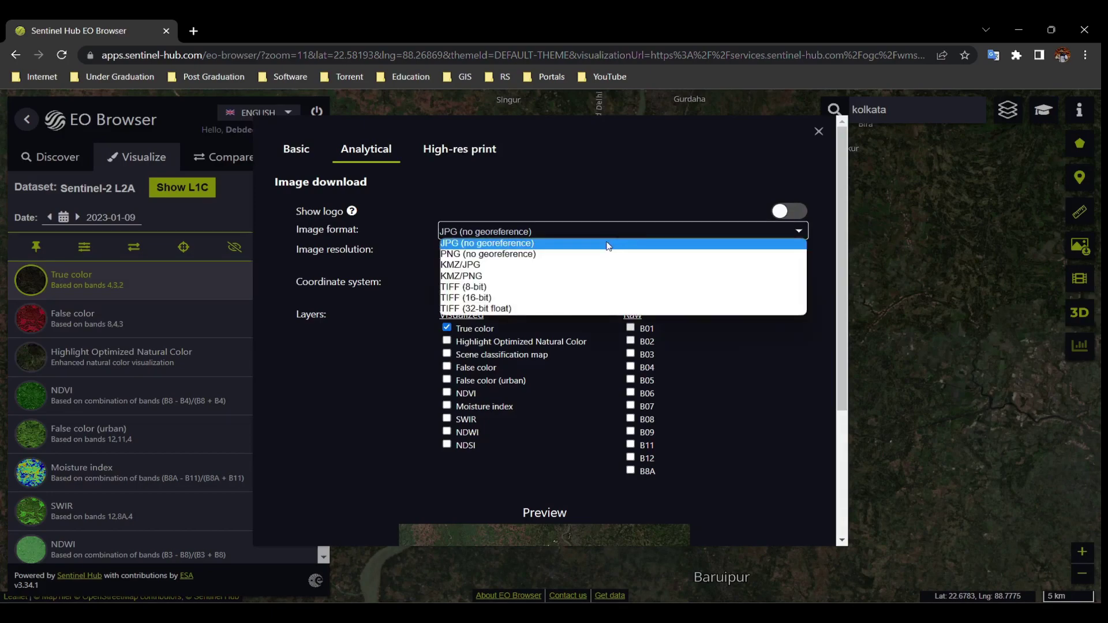
{"action": "left_click", "coordinate": [569, 310]}
{"action": "left_click", "coordinate": [518, 230]}
{"action": "left_click", "coordinate": [506, 262]}
{"action": "left_click", "coordinate": [508, 260]}
{"action": "left_click", "coordinate": [523, 284]}
{"action": "left_click", "coordinate": [448, 348]}
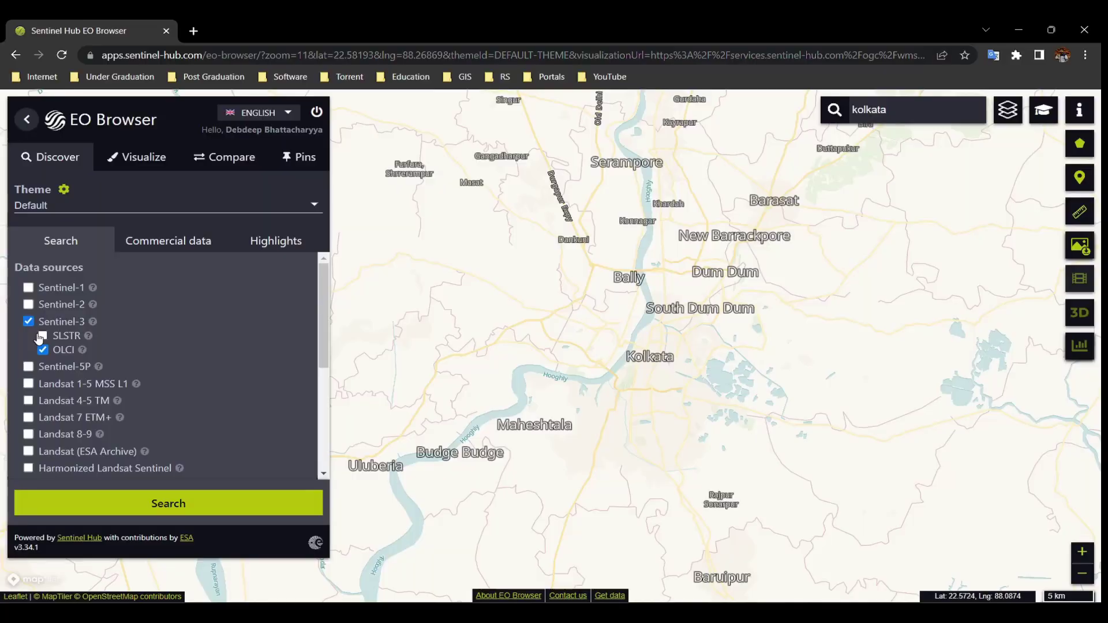
{"action": "left_click", "coordinate": [40, 337]}
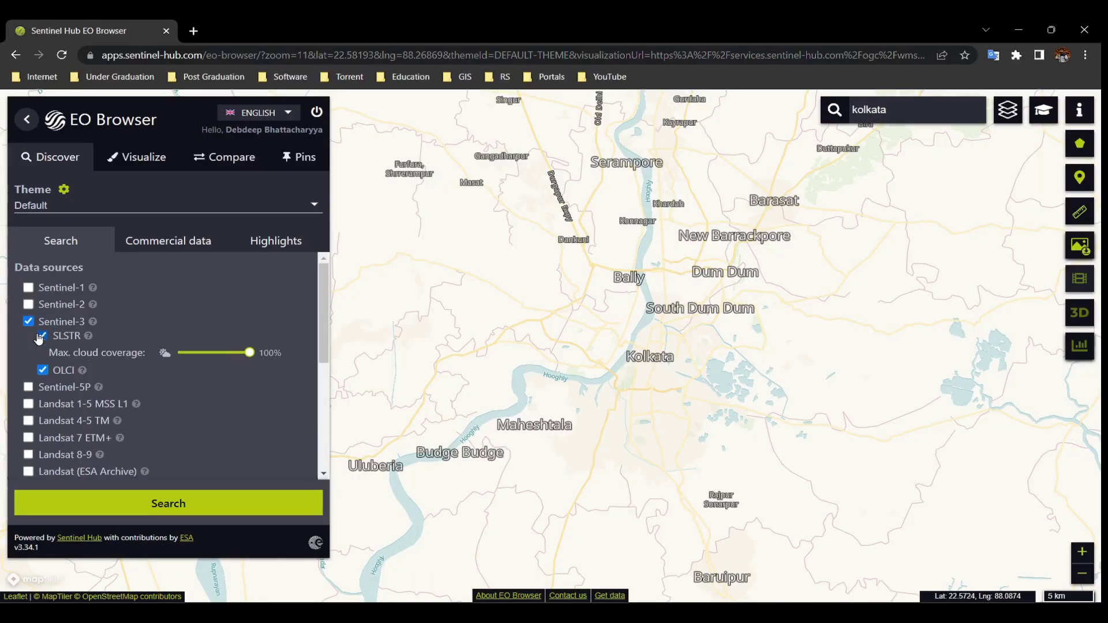
- Search Sentinel-3 SLSTR only, with OLCI excluded and maximum cloud coverage about 22%
{"action": "left_click", "coordinate": [45, 370]}
{"action": "mouse_move", "coordinate": [89, 335]}
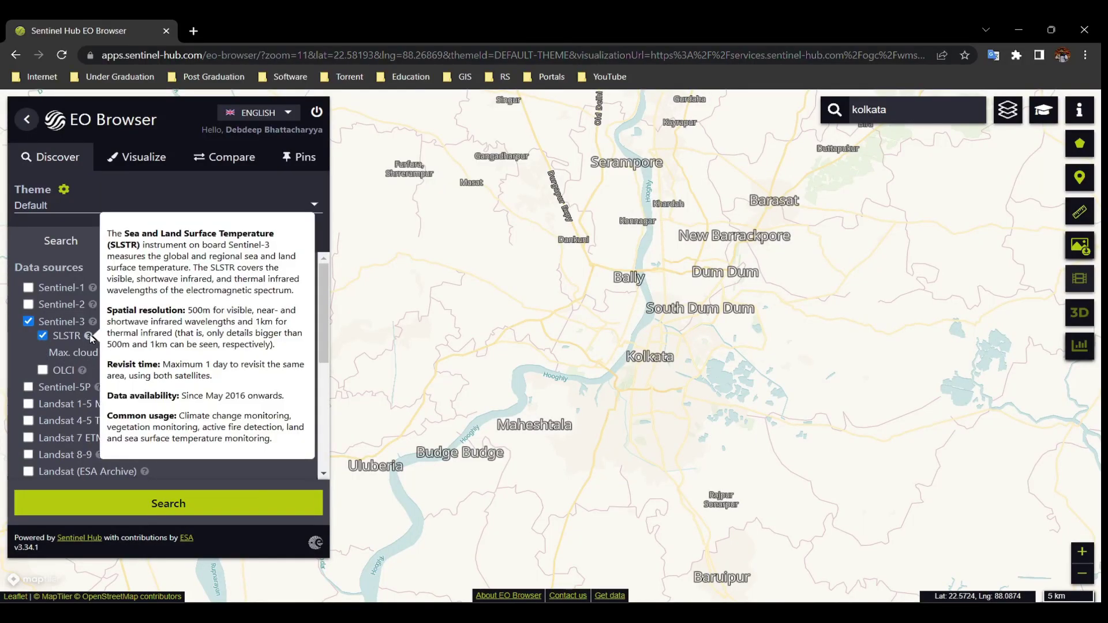
{"action": "mouse_move", "coordinate": [82, 372]}
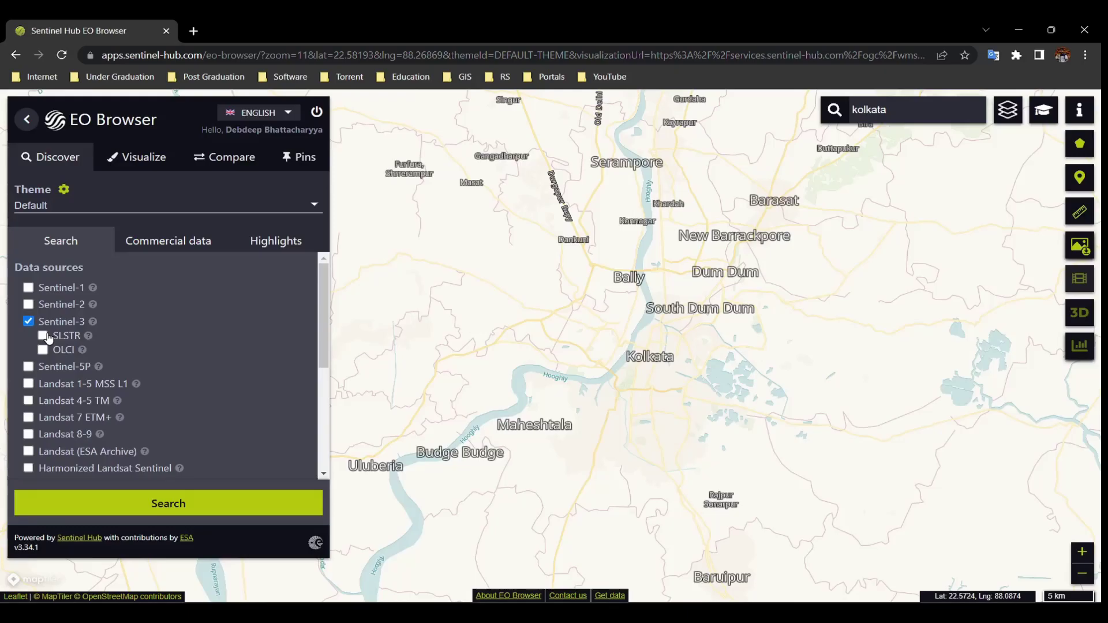
{"action": "left_click", "coordinate": [42, 335]}
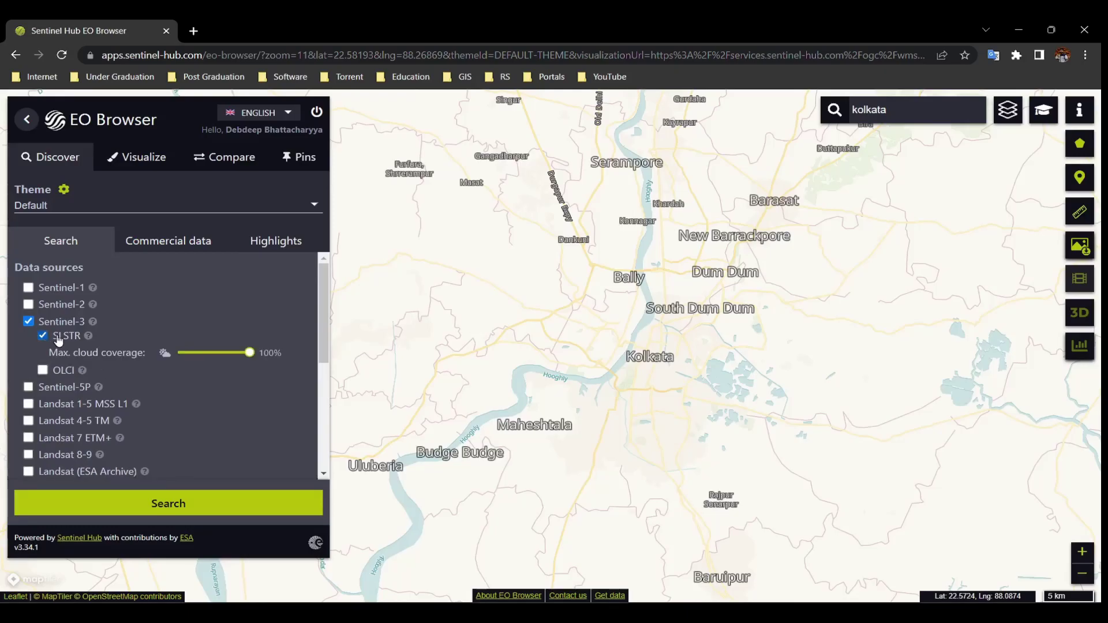
{"action": "left_click_drag", "start_coordinate": [250, 352], "coordinate": [198, 352]}
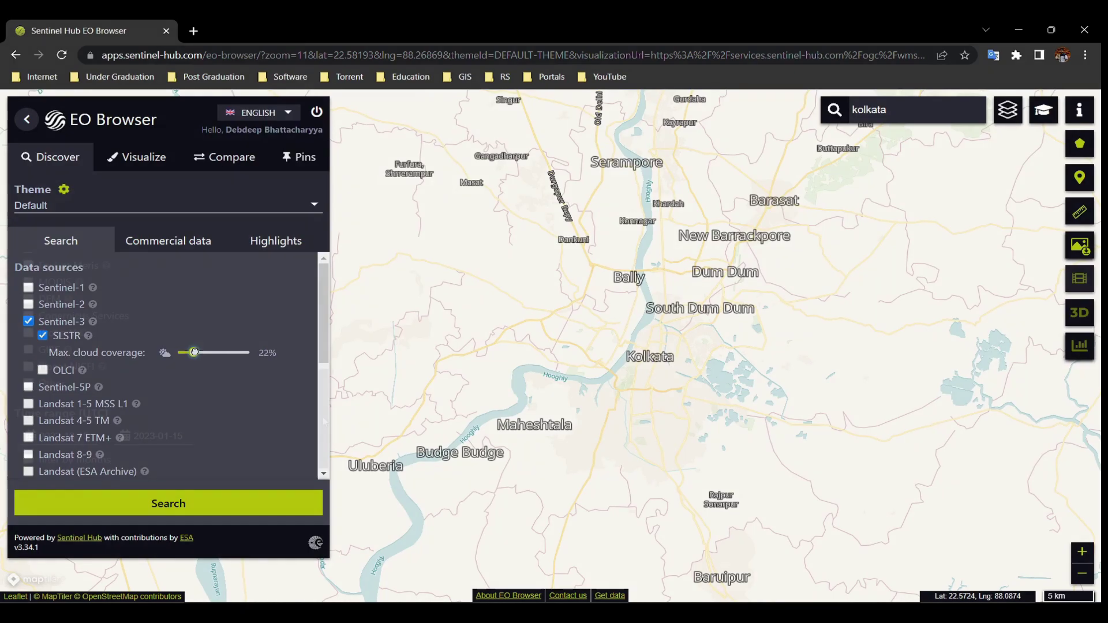
{"action": "left_click_drag", "start_coordinate": [321, 314], "coordinate": [321, 420]}
{"action": "left_click", "coordinate": [292, 503]}
{"action": "scroll", "coordinate": [717, 378], "scroll_direction": "down", "scroll_amount": 7}
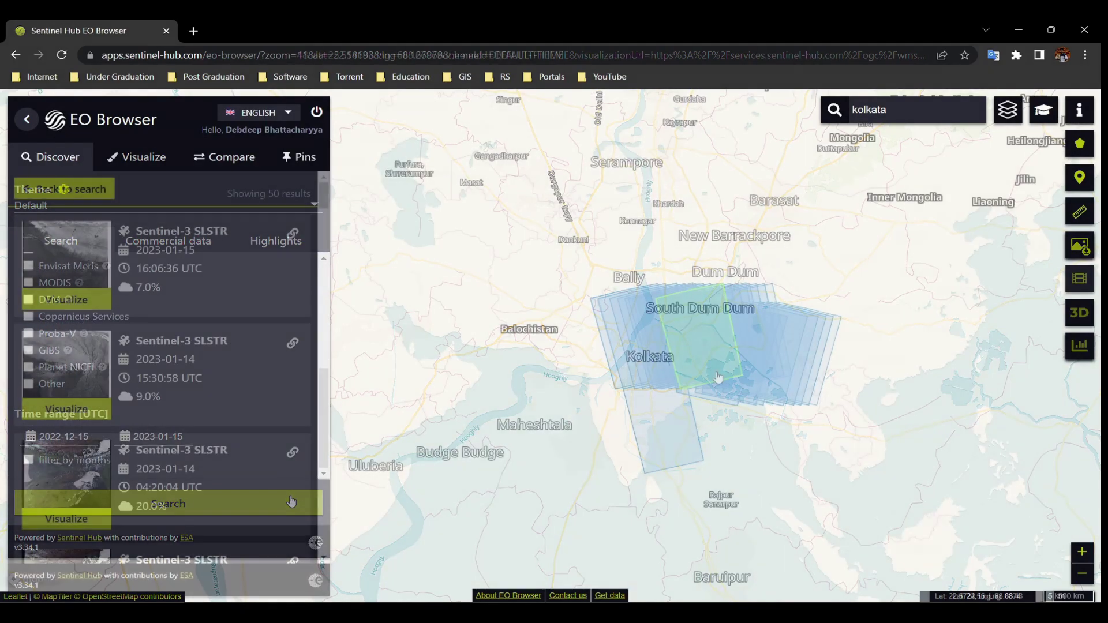
- Show the 2023-01-15 SLSTR scene from the Kolkata footprint and zoom in one level
{"action": "scroll", "coordinate": [717, 378], "scroll_direction": "up", "scroll_amount": 1}
{"action": "left_click", "coordinate": [715, 372]}
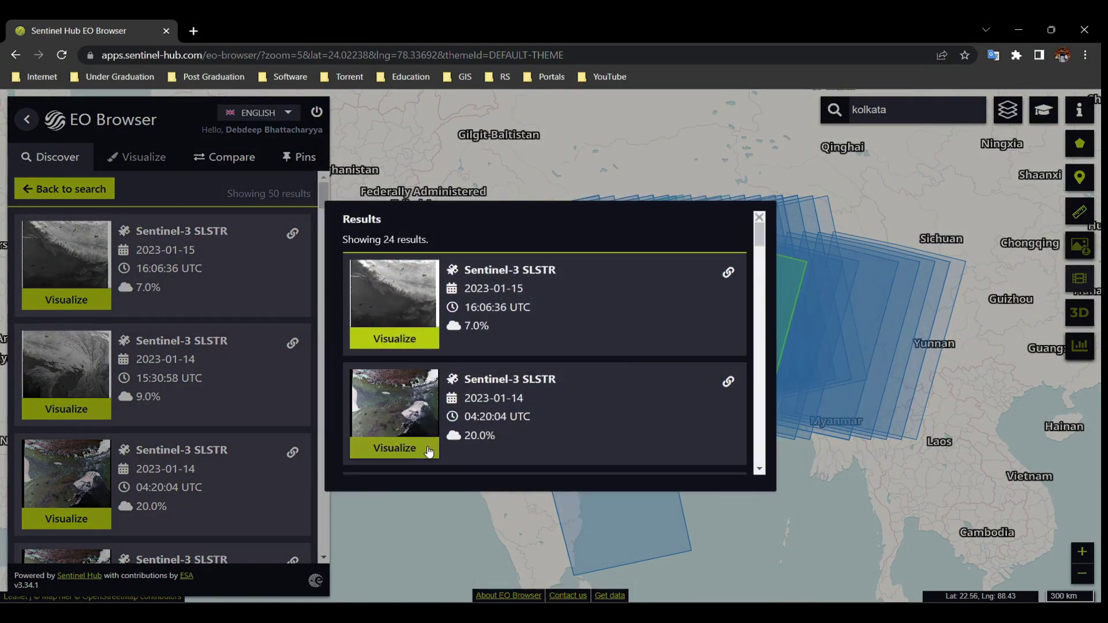
{"action": "left_click", "coordinate": [406, 341]}
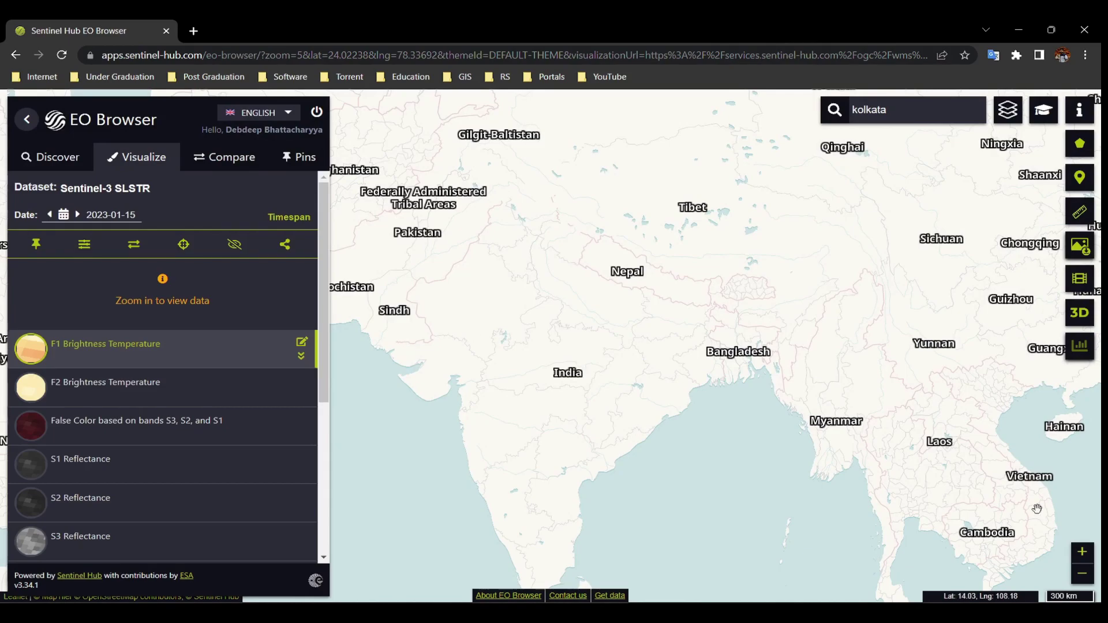
{"action": "left_click", "coordinate": [1081, 552]}
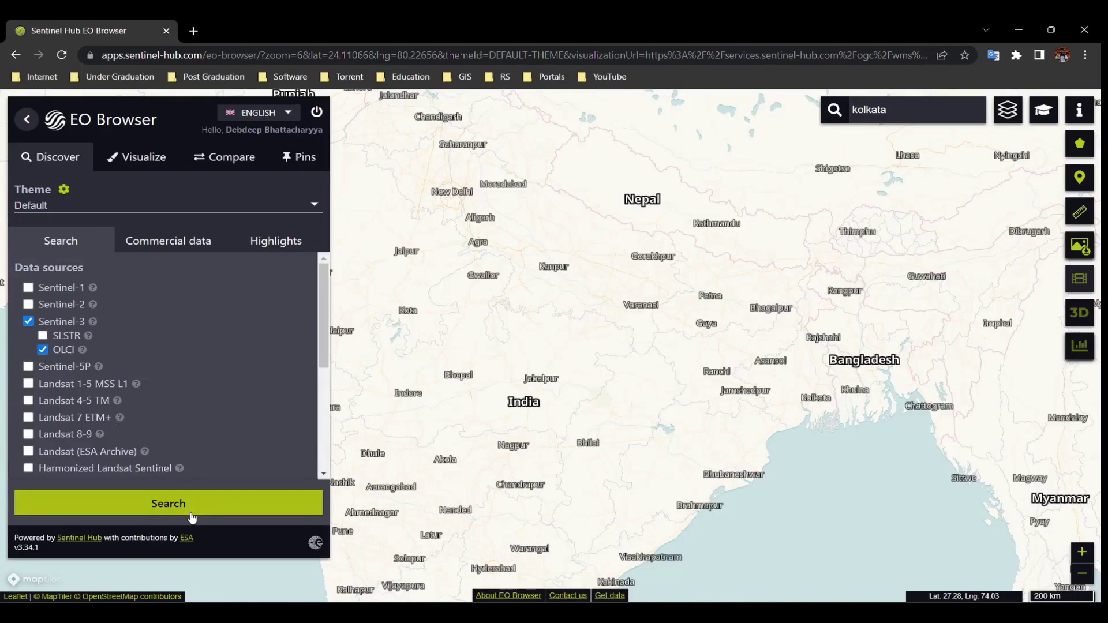
- Run the OLCI search and show the 2023-01-12 scene with the OTCI chlorophyll layer
{"action": "left_click", "coordinate": [209, 516]}
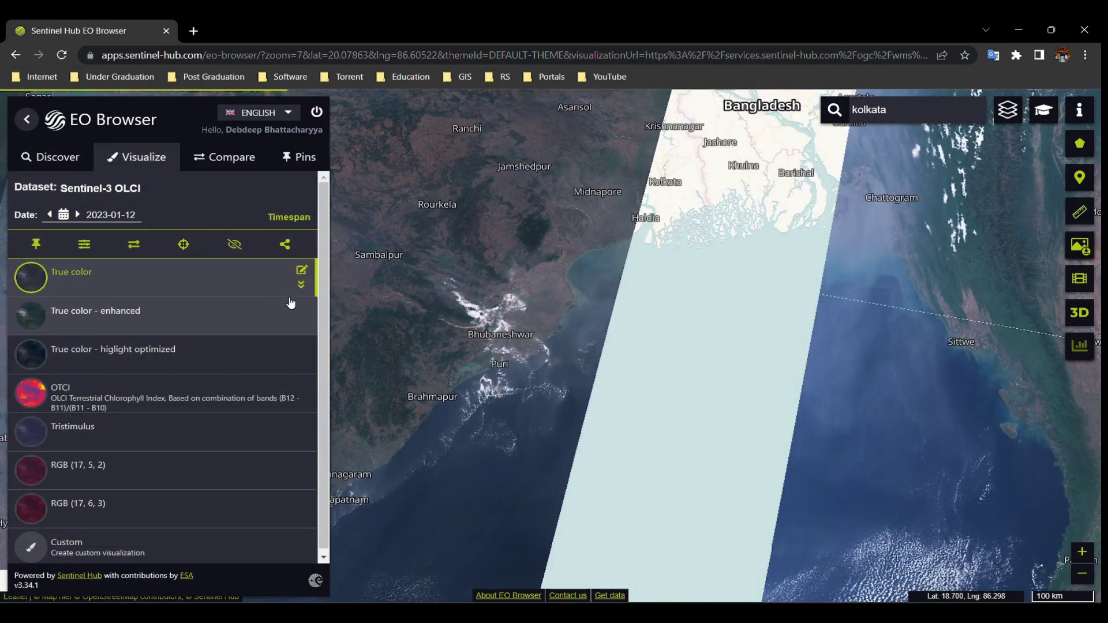
{"action": "scroll", "coordinate": [320, 245], "scroll_direction": "down", "scroll_amount": 1}
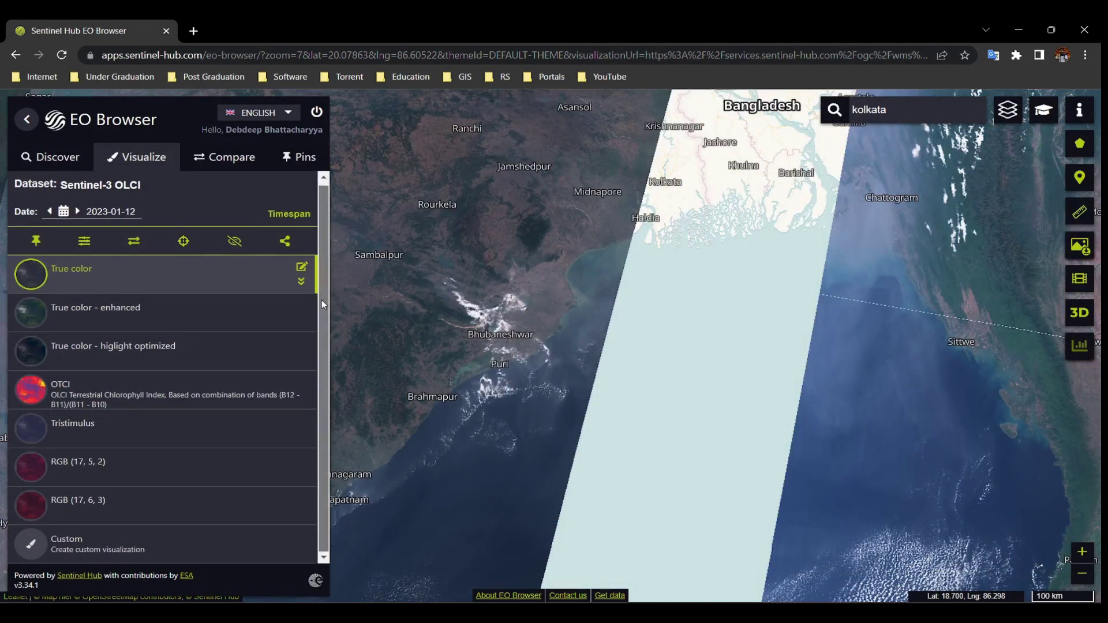
{"action": "left_click", "coordinate": [199, 402]}
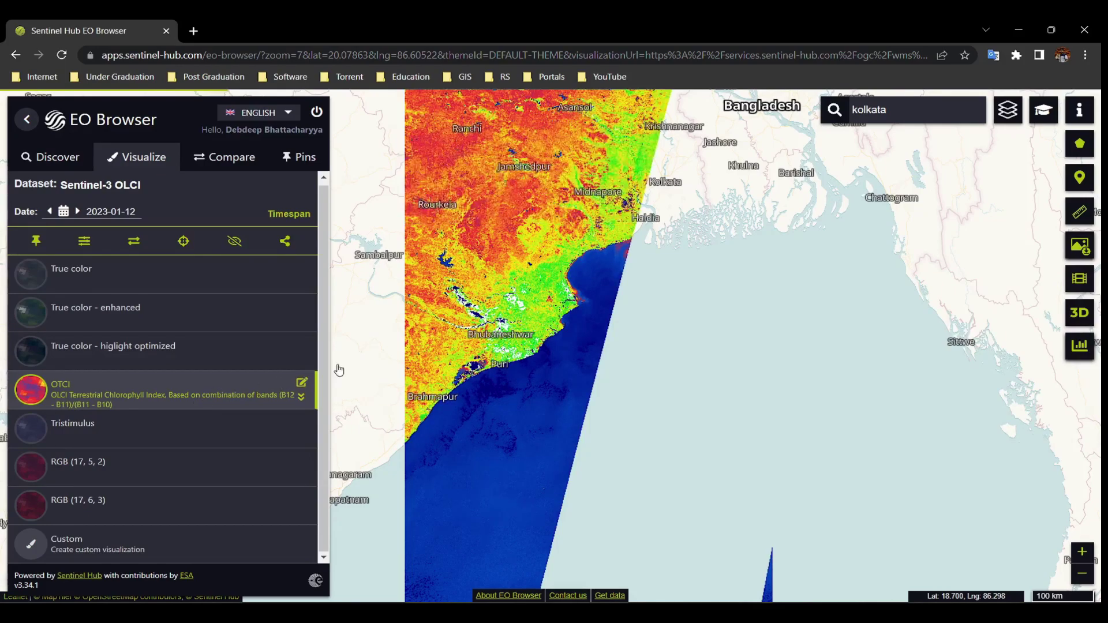
- Pan and zoom the OTCI map to centre Puri and the Brahmapur coastline
{"action": "left_click_drag", "start_coordinate": [491, 346], "coordinate": [645, 349]}
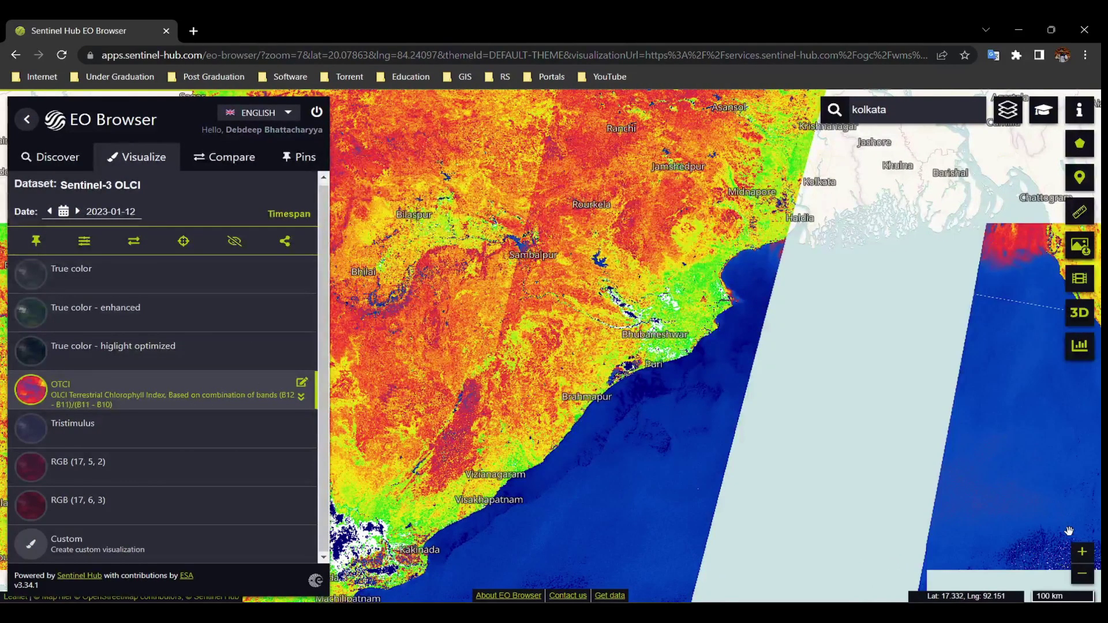
{"action": "left_click", "coordinate": [1083, 554]}
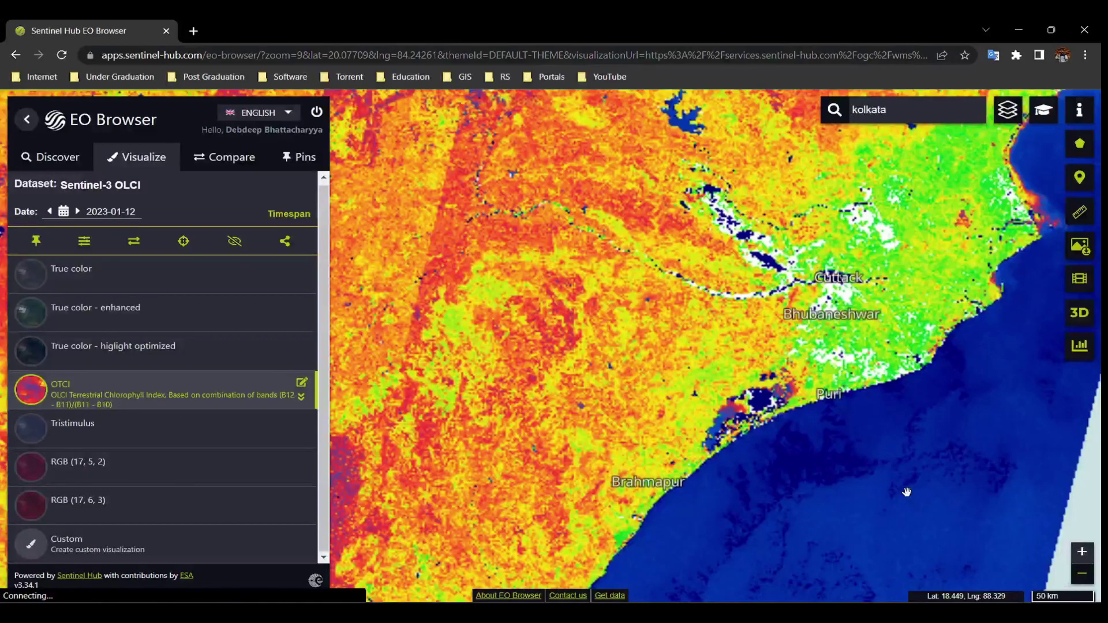
{"action": "scroll", "coordinate": [908, 492], "scroll_direction": "up", "scroll_amount": 1}
{"action": "left_click_drag", "start_coordinate": [858, 531], "coordinate": [827, 333]}
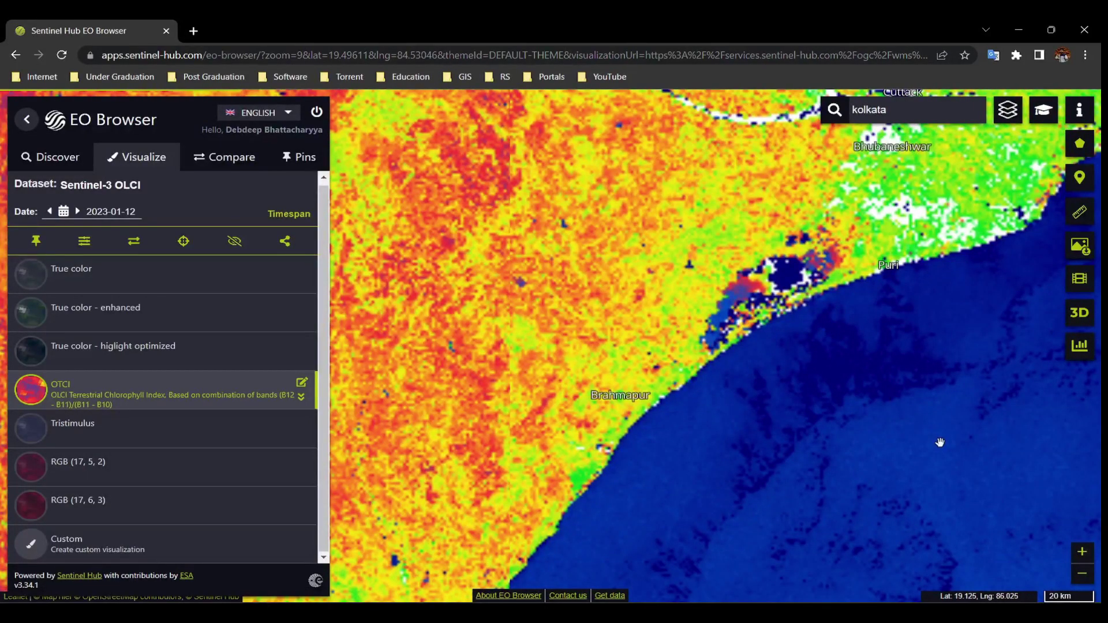
{"action": "left_click_drag", "start_coordinate": [883, 421], "coordinate": [829, 468]}
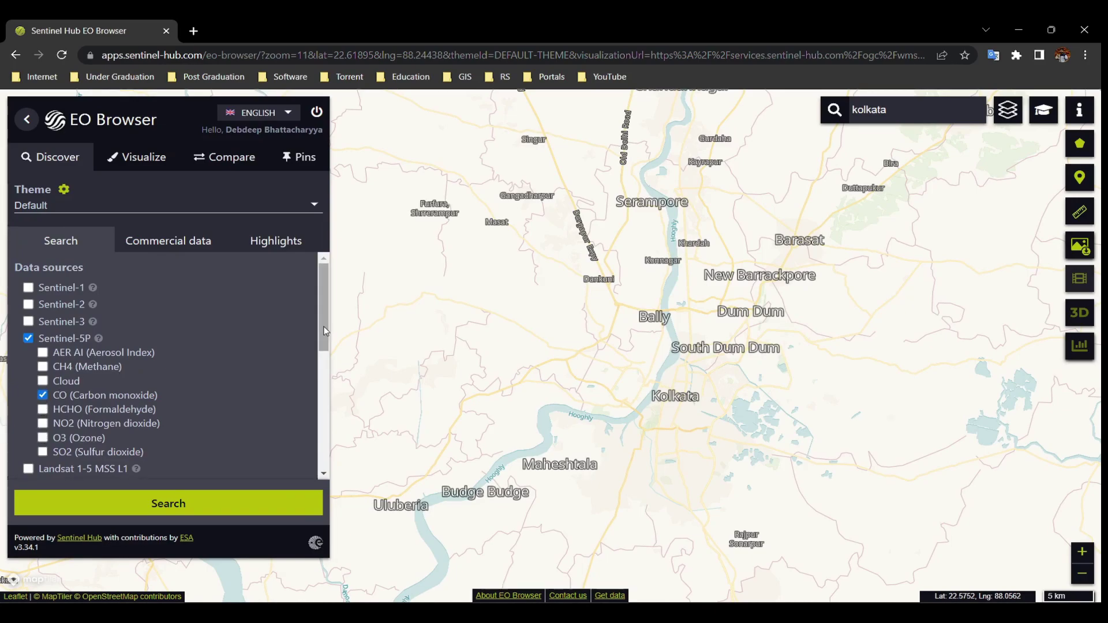
- Run the Sentinel-5P carbon monoxide search, returning 50 results
{"action": "left_click_drag", "start_coordinate": [321, 317], "coordinate": [322, 443]}
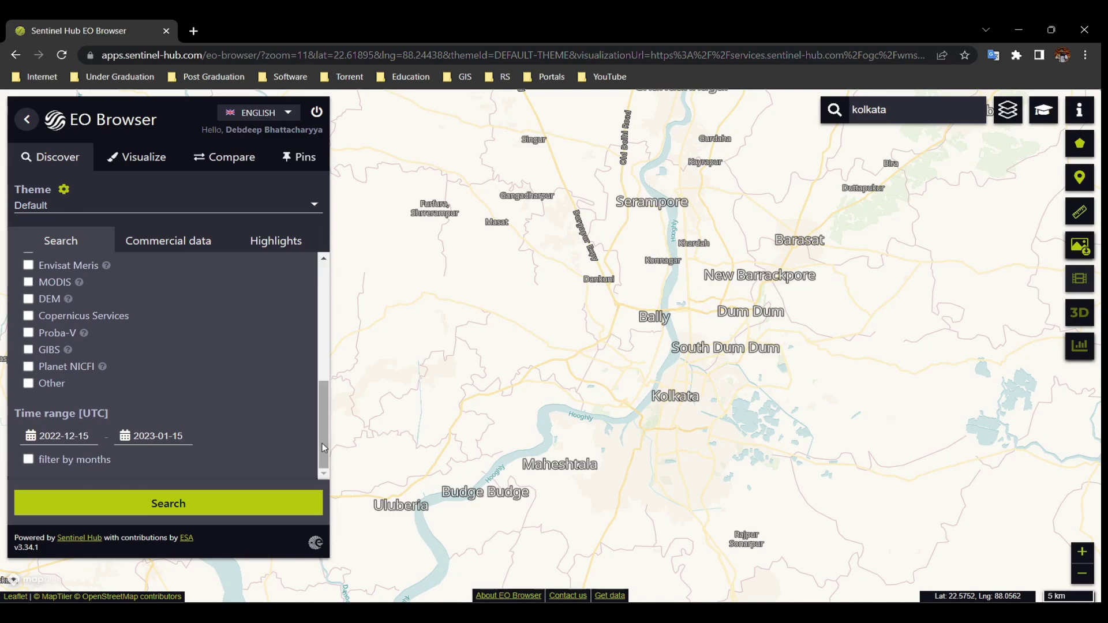
{"action": "left_click", "coordinate": [281, 502]}
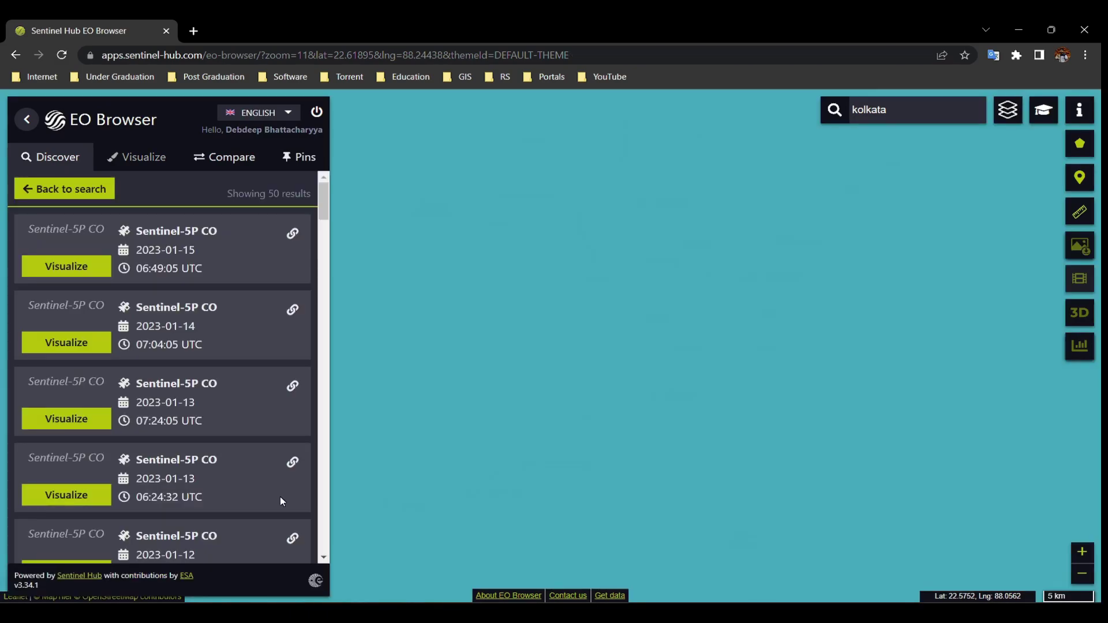
{"action": "scroll", "coordinate": [739, 352], "scroll_direction": "down", "scroll_amount": 3}
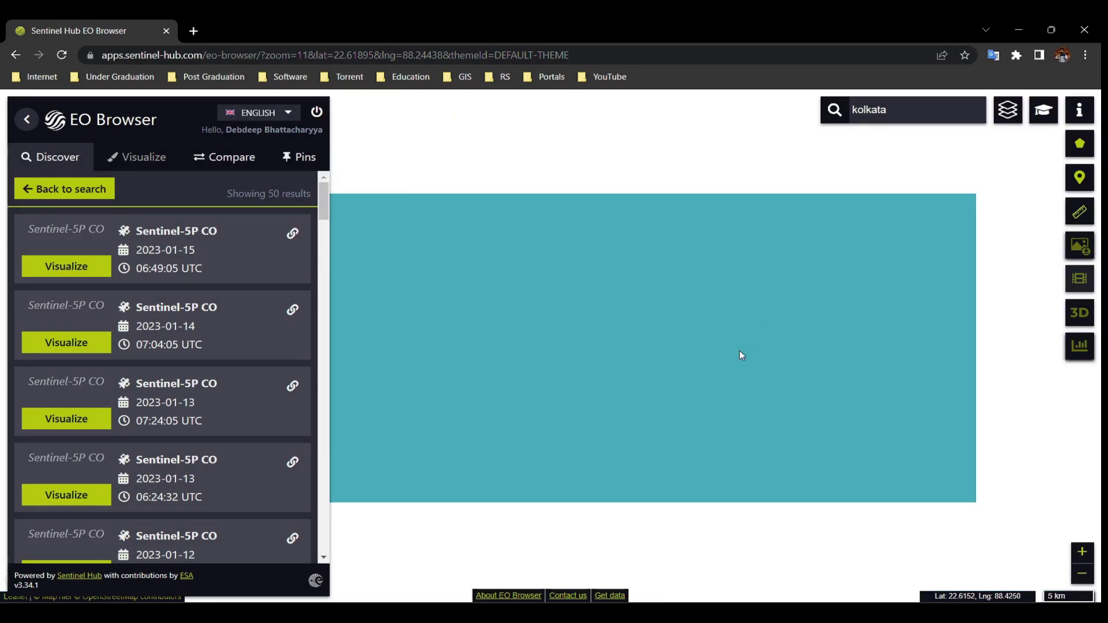
{"action": "scroll", "coordinate": [741, 356], "scroll_direction": "down", "scroll_amount": 3}
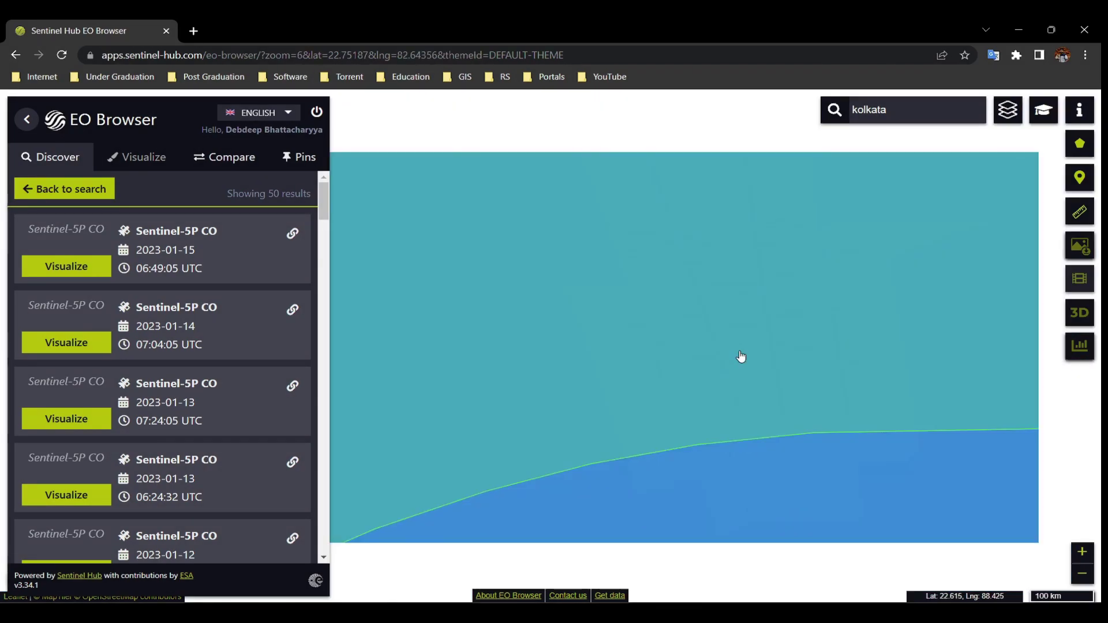
{"action": "scroll", "coordinate": [741, 357], "scroll_direction": "down", "scroll_amount": 2}
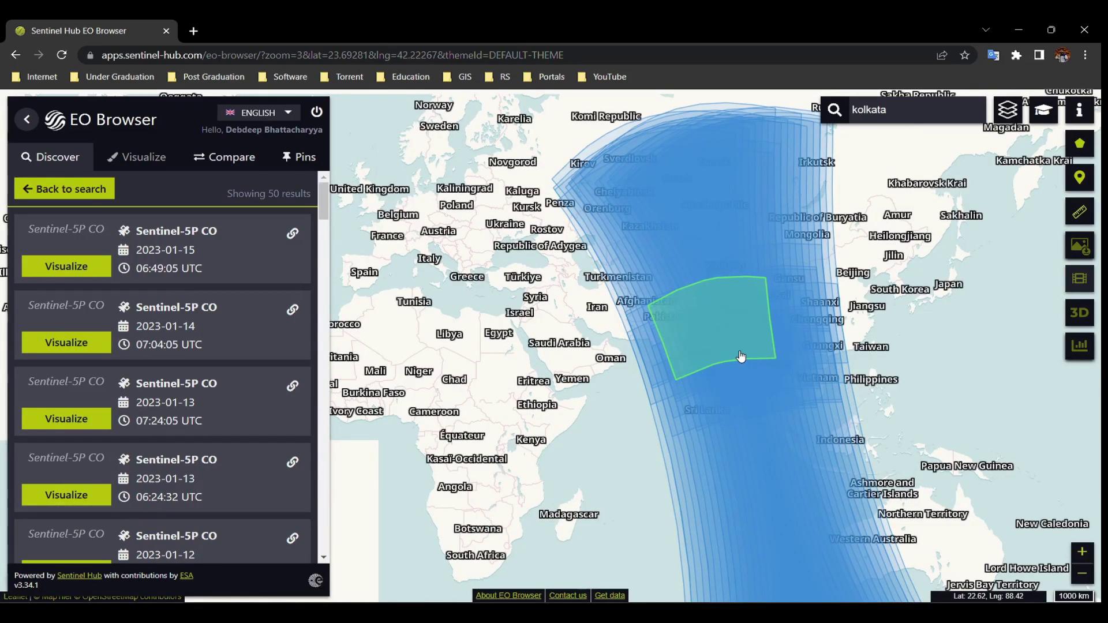
- Display the 2023-01-15 carbon monoxide scene from the swath footprint, zoomed in one level
{"action": "left_click", "coordinate": [783, 357]}
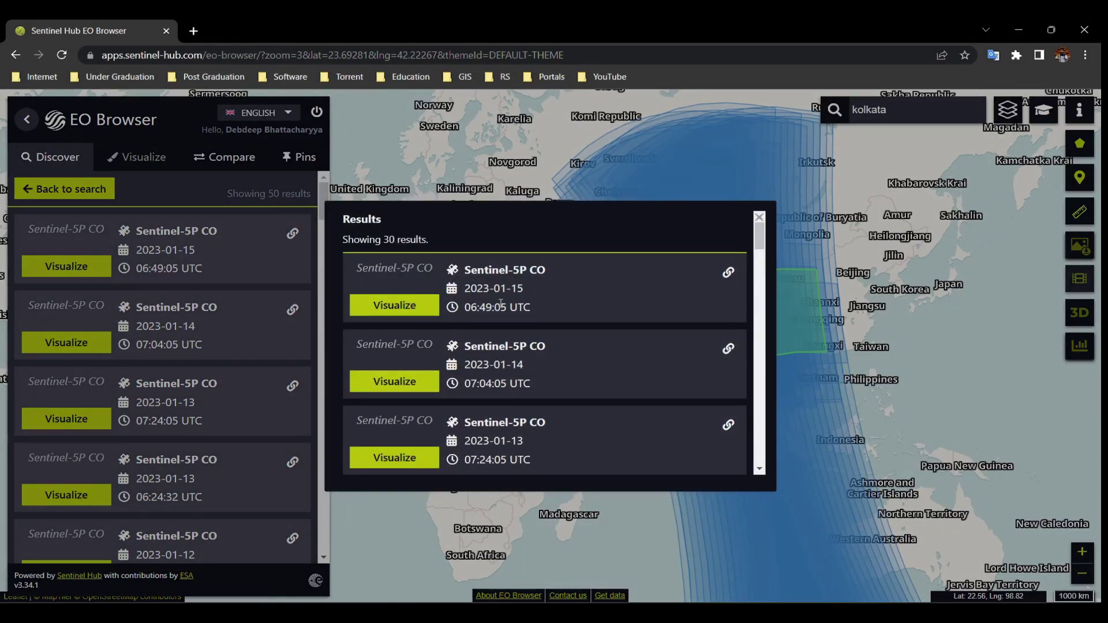
{"action": "left_click", "coordinate": [398, 305]}
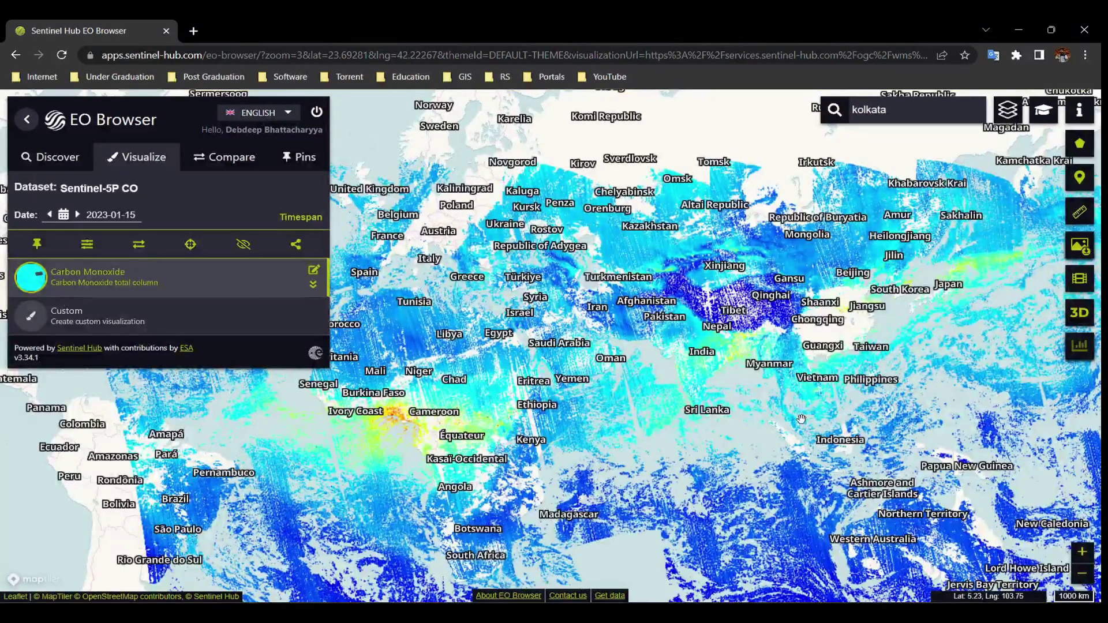
{"action": "left_click", "coordinate": [1082, 552]}
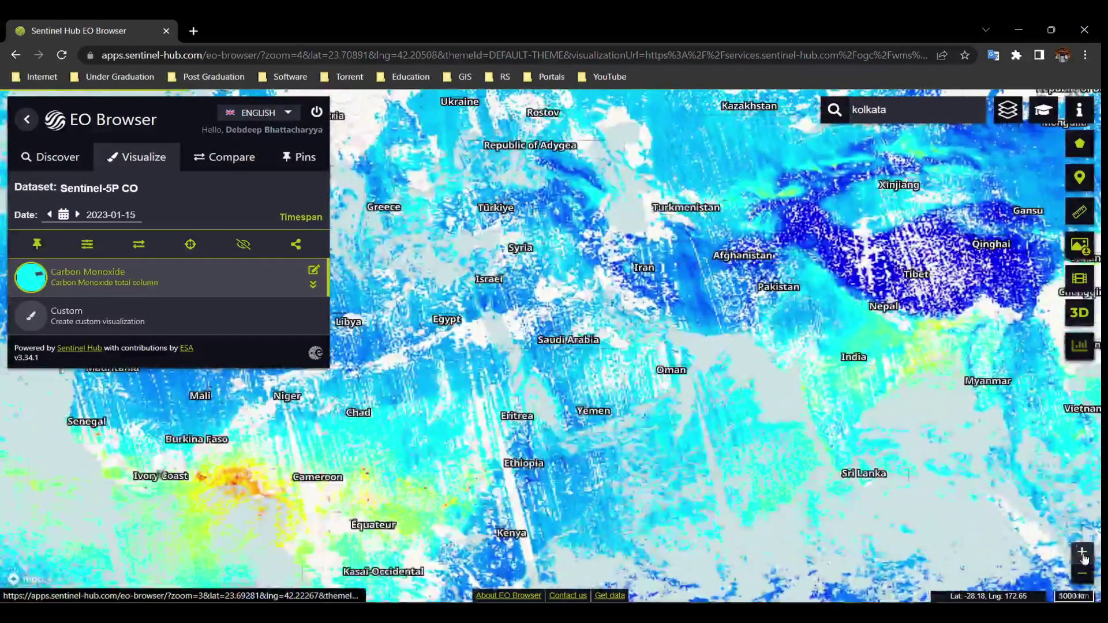